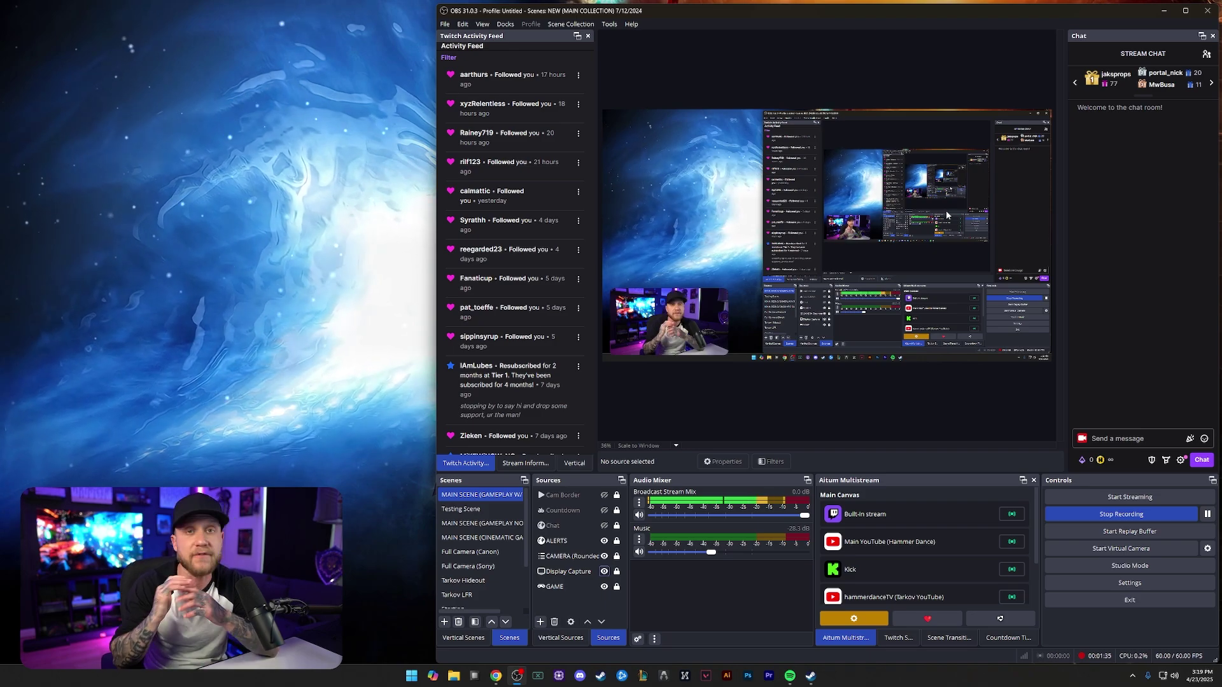
Enable Run as administrator in the OBS Studio (64bit) shortcut's Compatibility properties
right_click(516, 676)
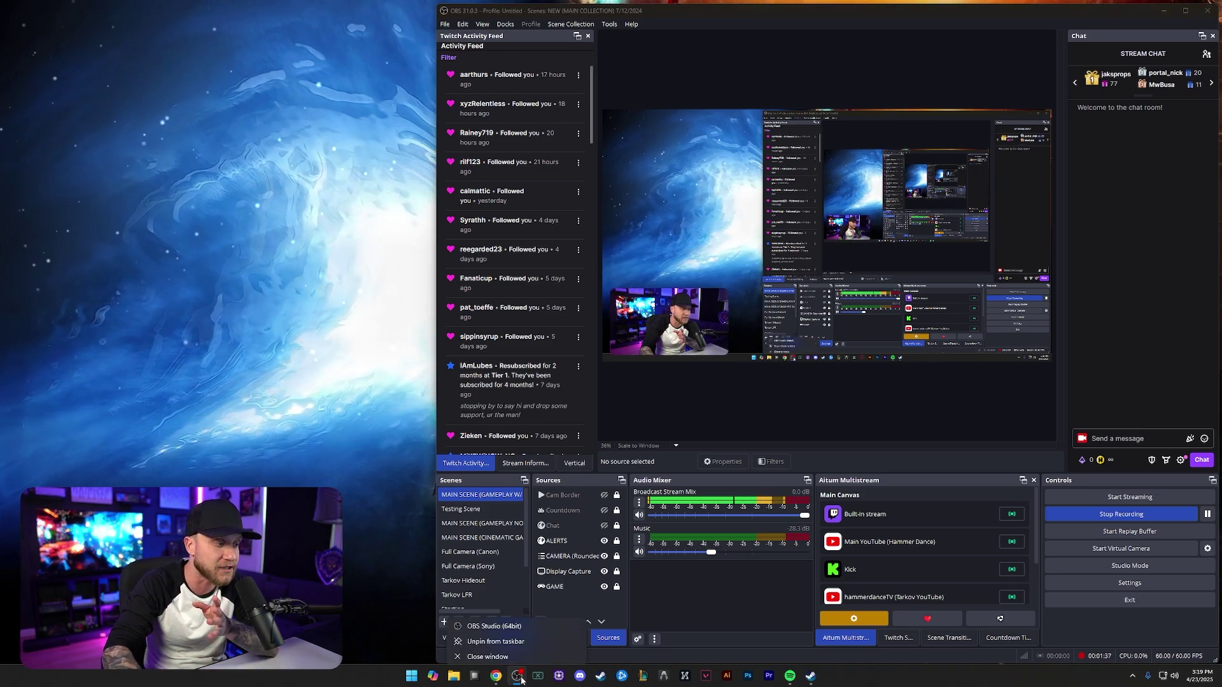
right_click(501, 624)
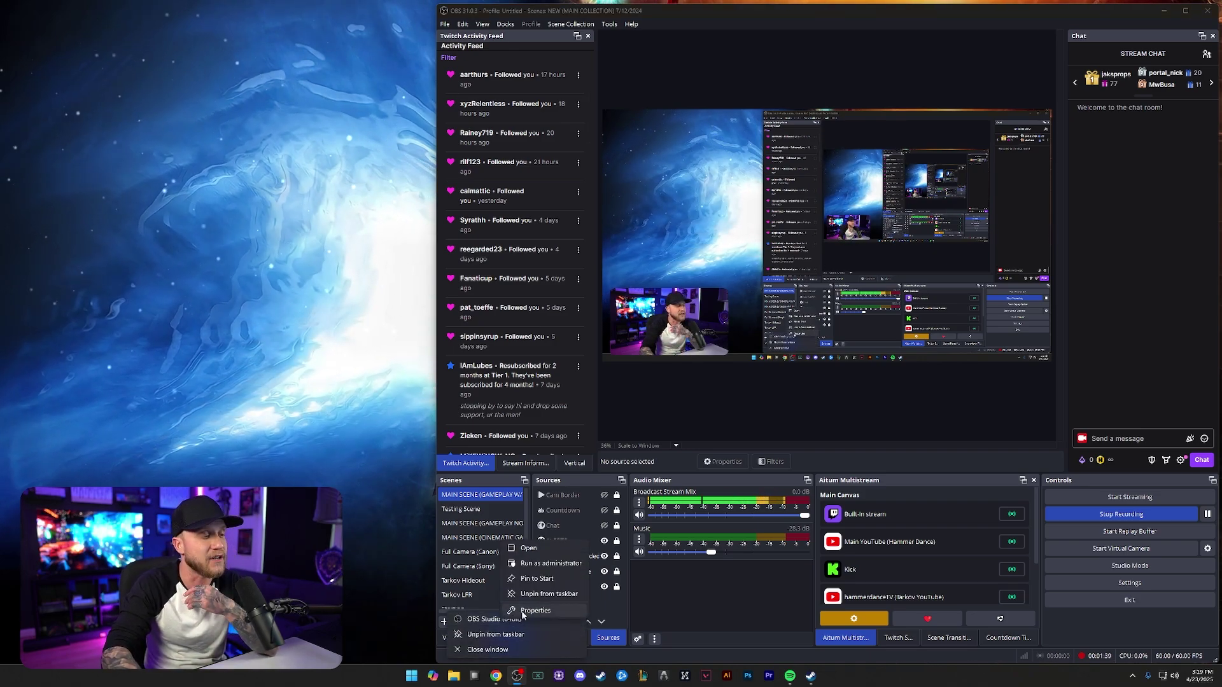
left_click(558, 610)
left_click_drag(592, 396, 678, 80)
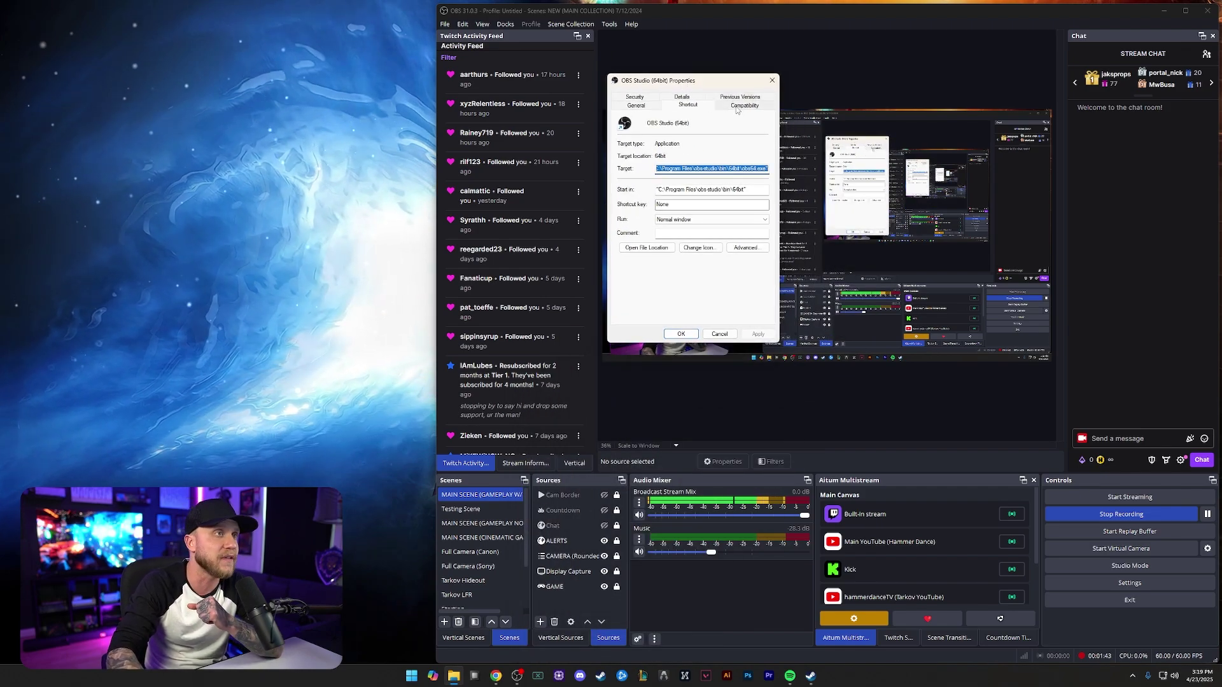
left_click(739, 106)
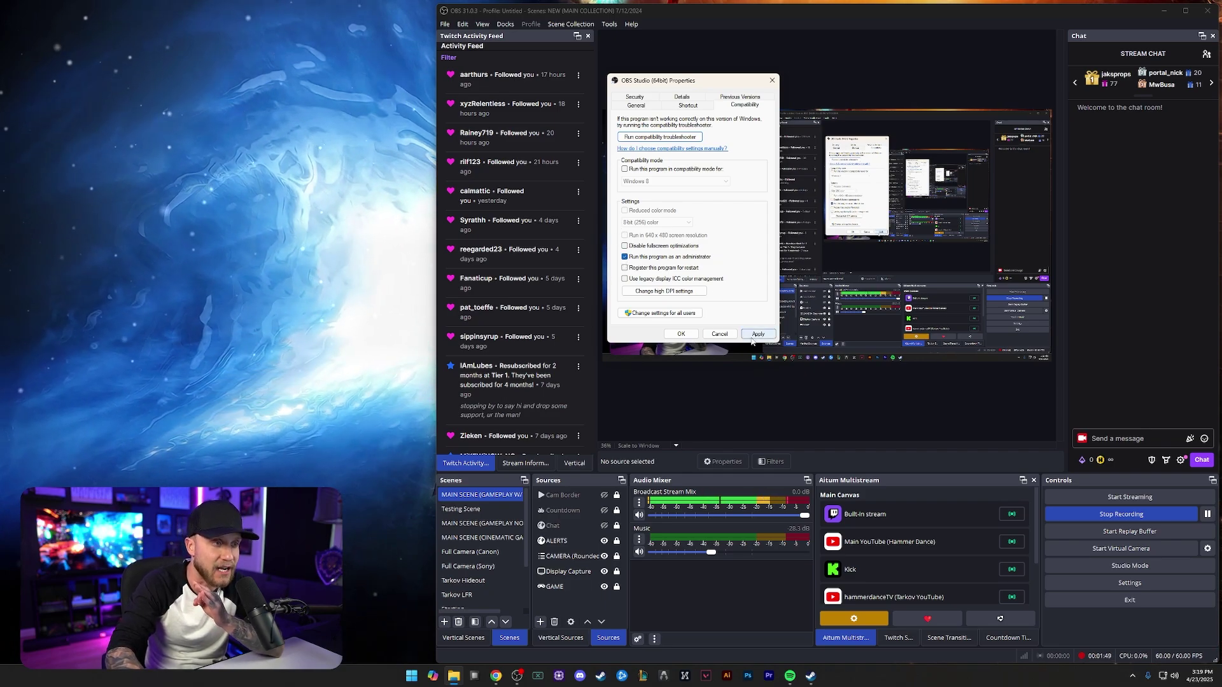
left_click(680, 333)
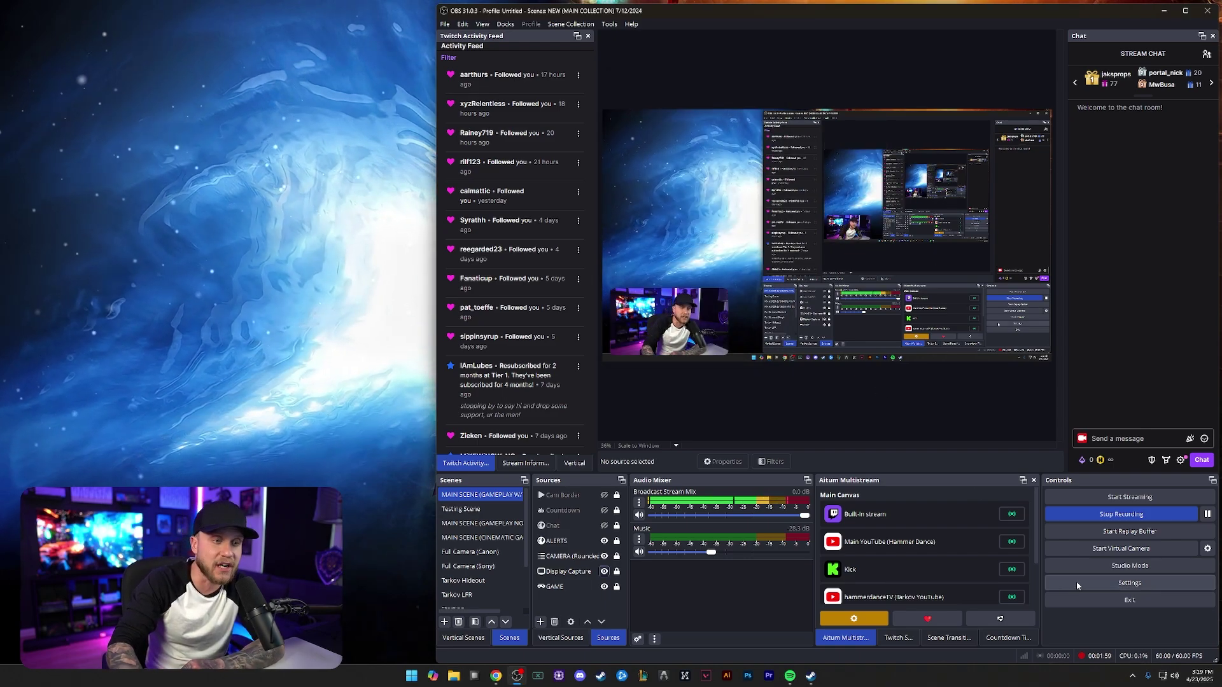
Set Process Priority to Above Normal under Advanced settings and confirm with OK
left_click(1111, 583)
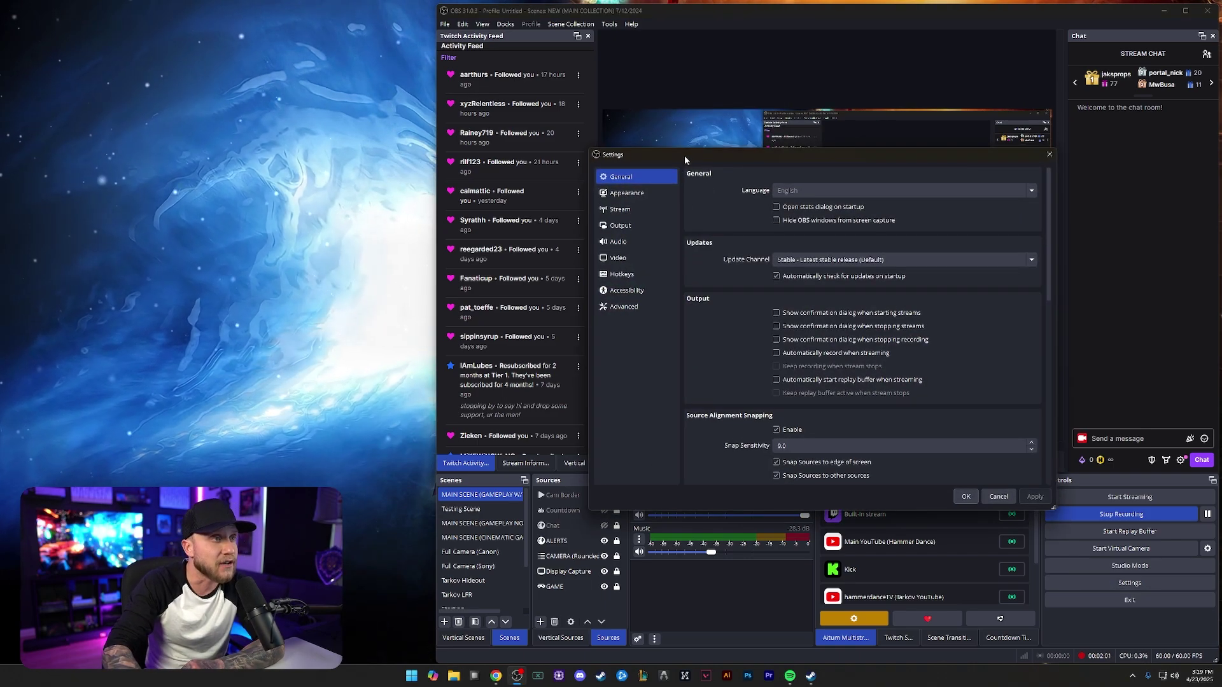
left_click_drag(685, 156, 719, 100)
left_click(661, 250)
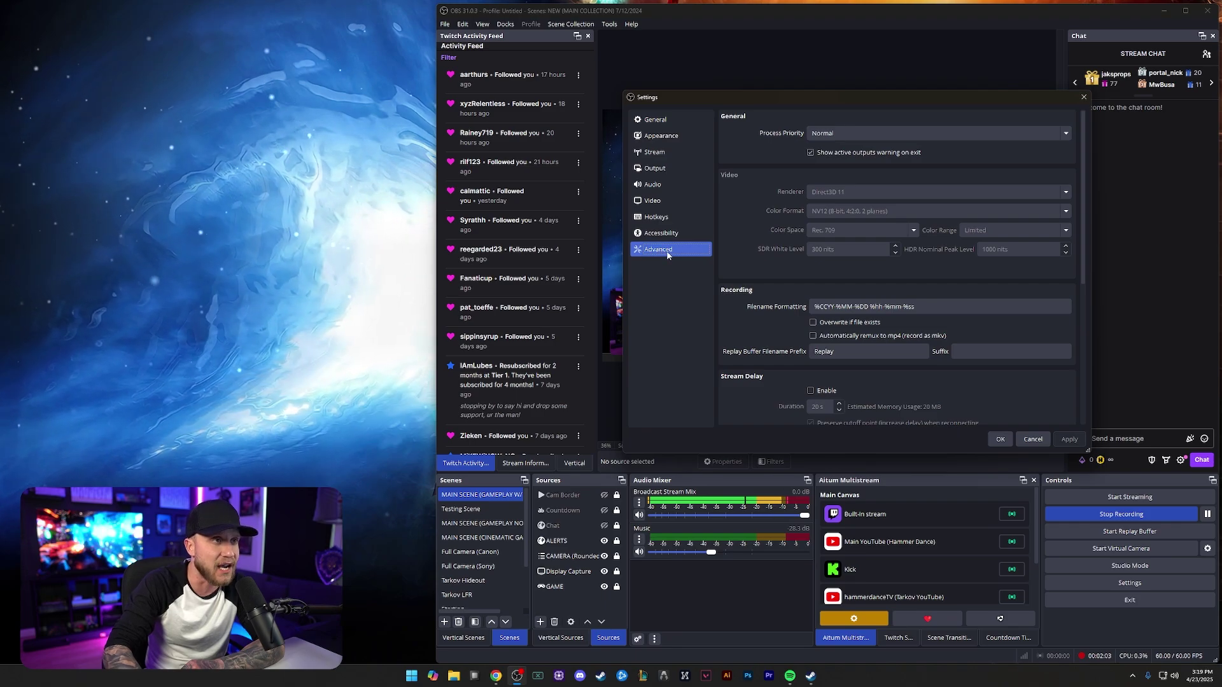
left_click(820, 133)
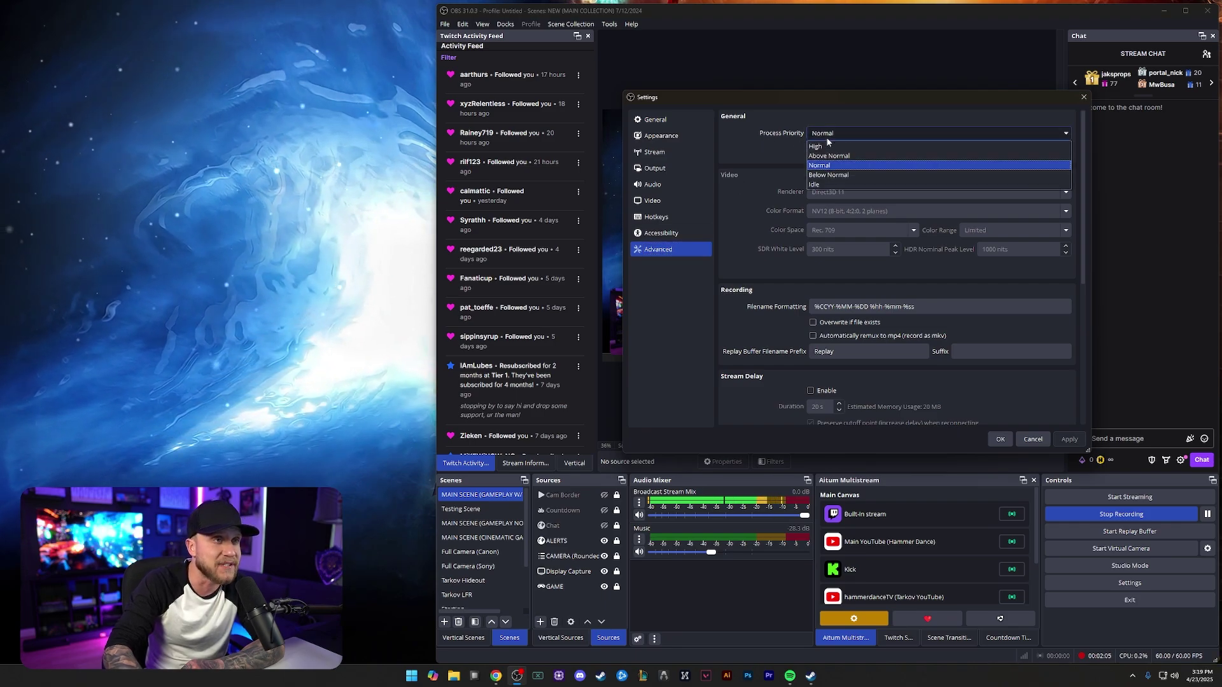
left_click(832, 156)
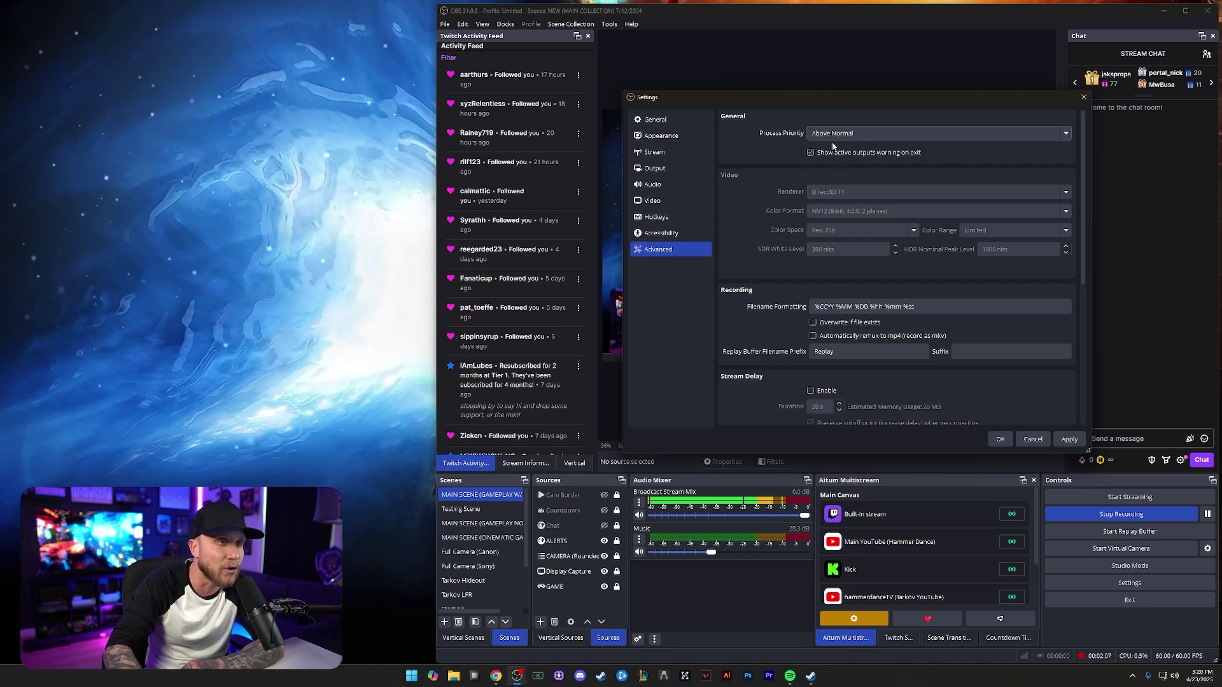
left_click(1001, 440)
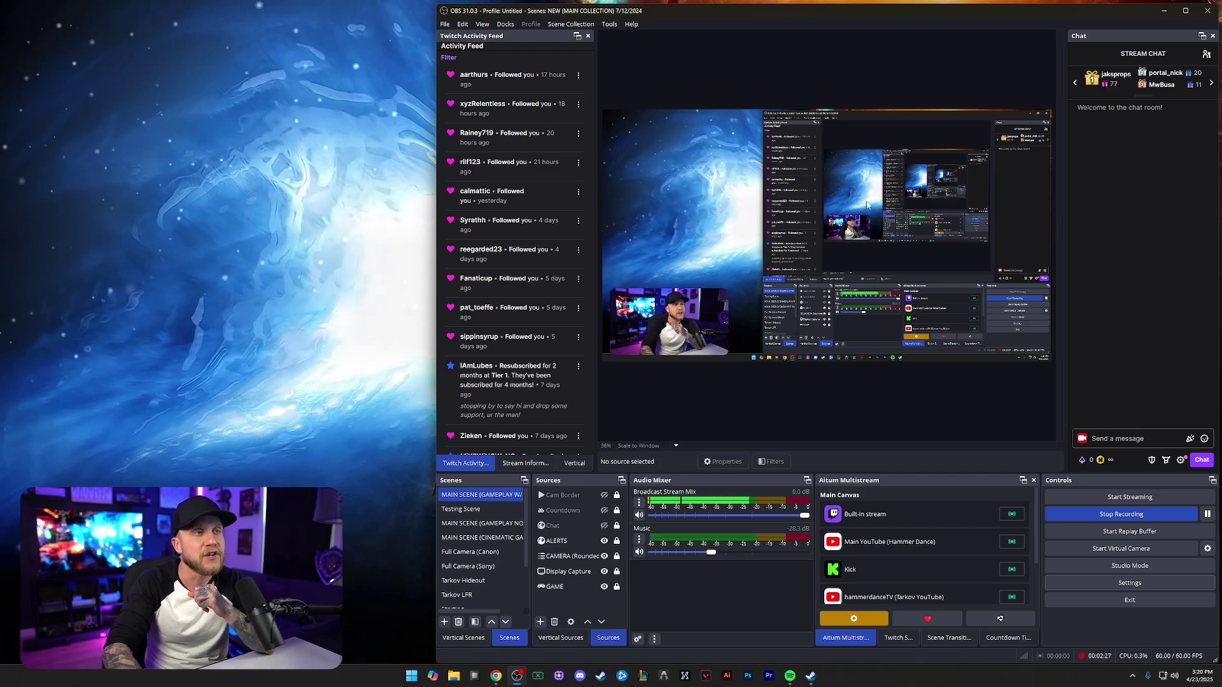
right_click(841, 222)
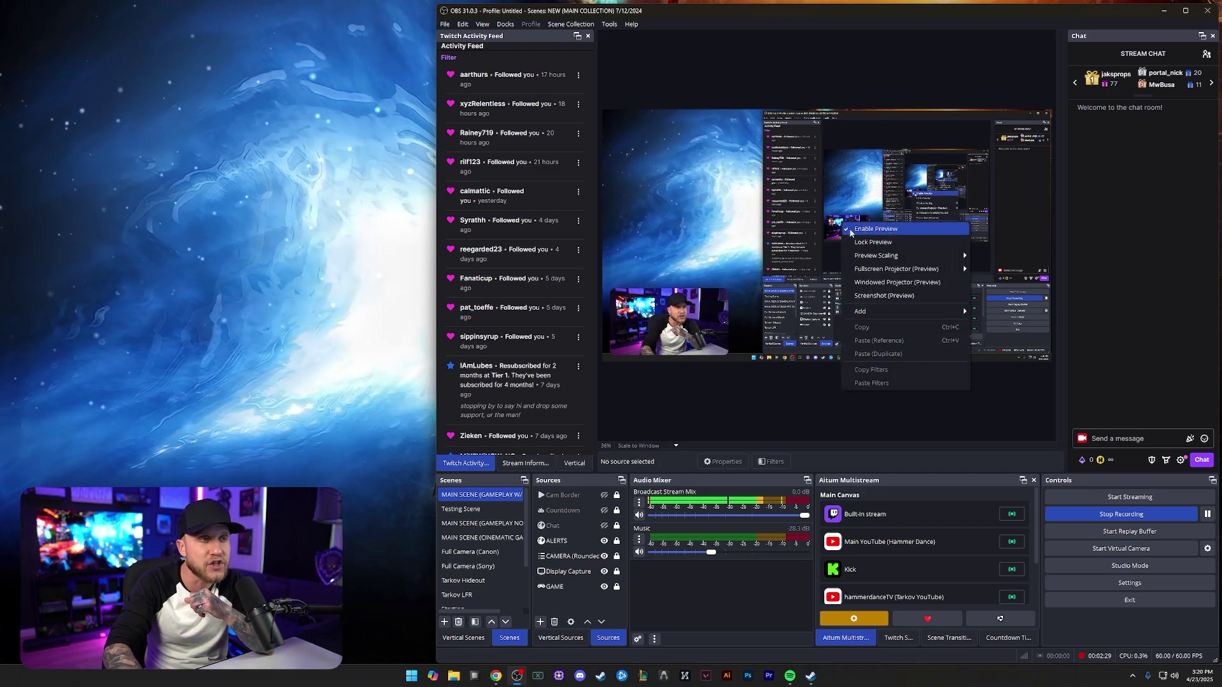
left_click(908, 234)
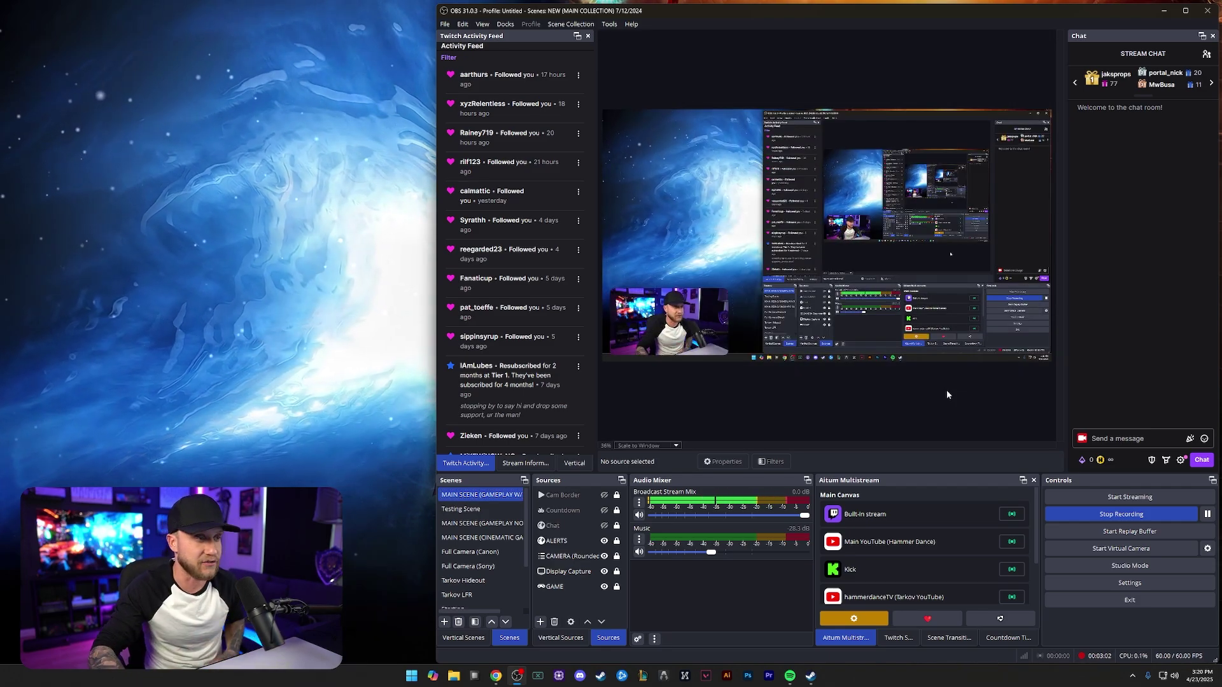
Open Settings on the Output page showing NVENC H.264, 8000 Kbps CBR and the P7 preset
left_click(1104, 584)
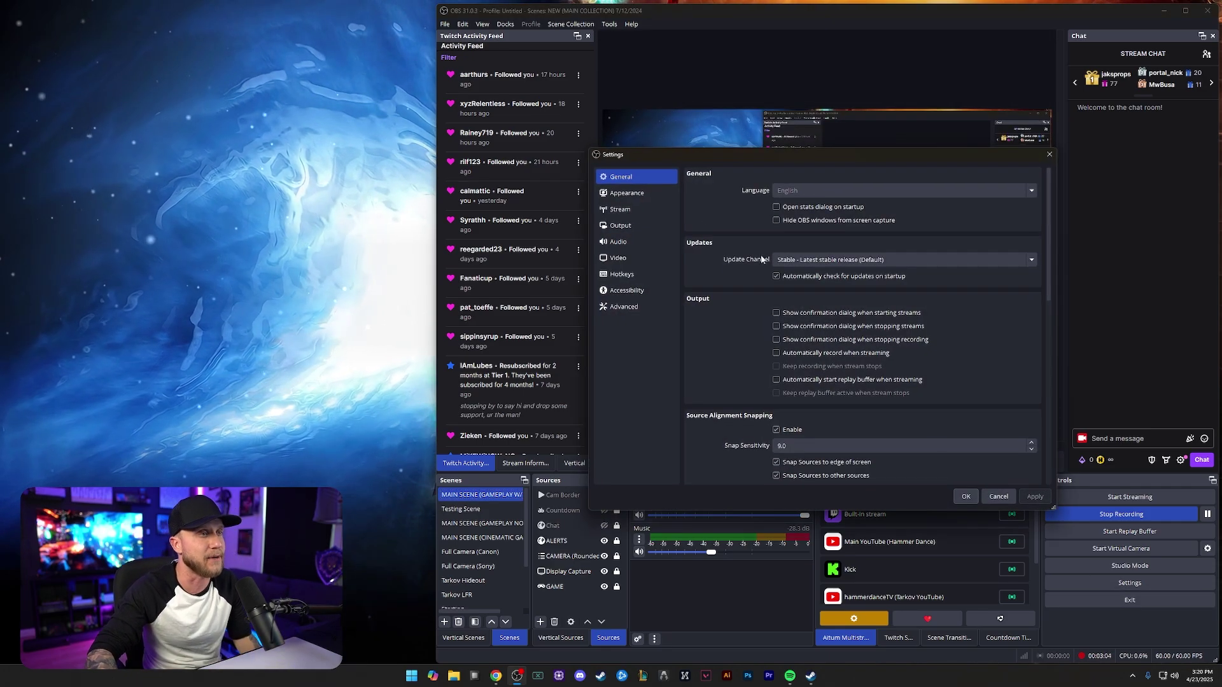
left_click_drag(731, 157, 753, 106)
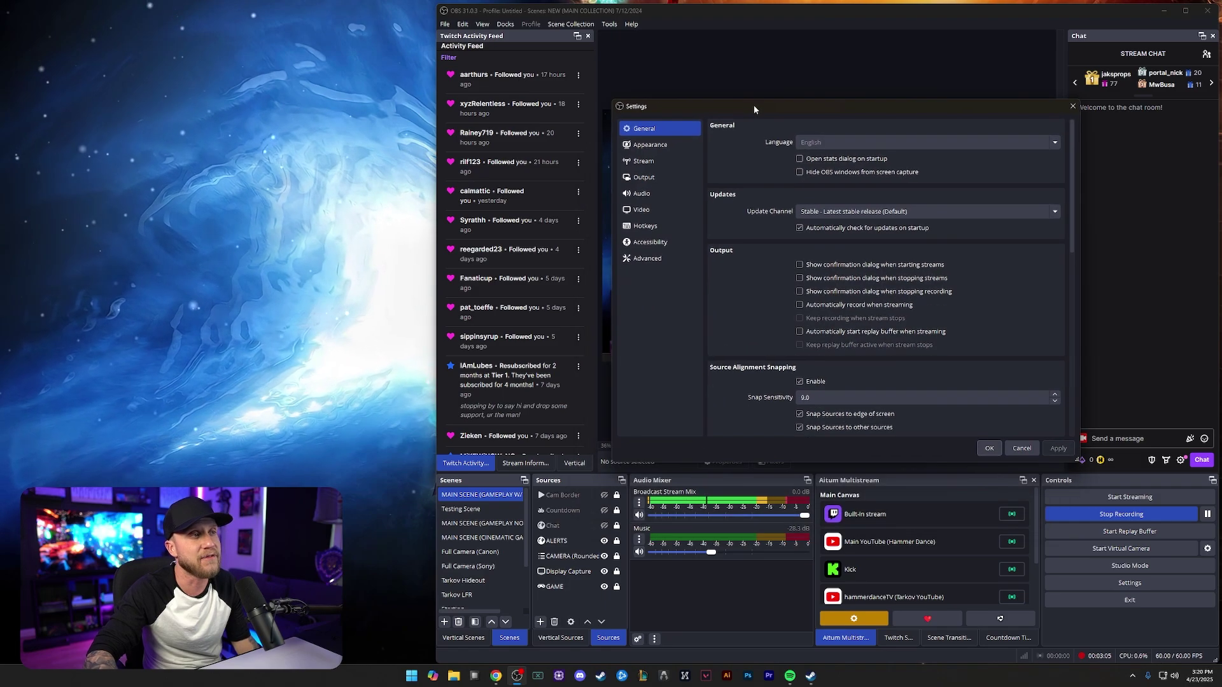
left_click(651, 179)
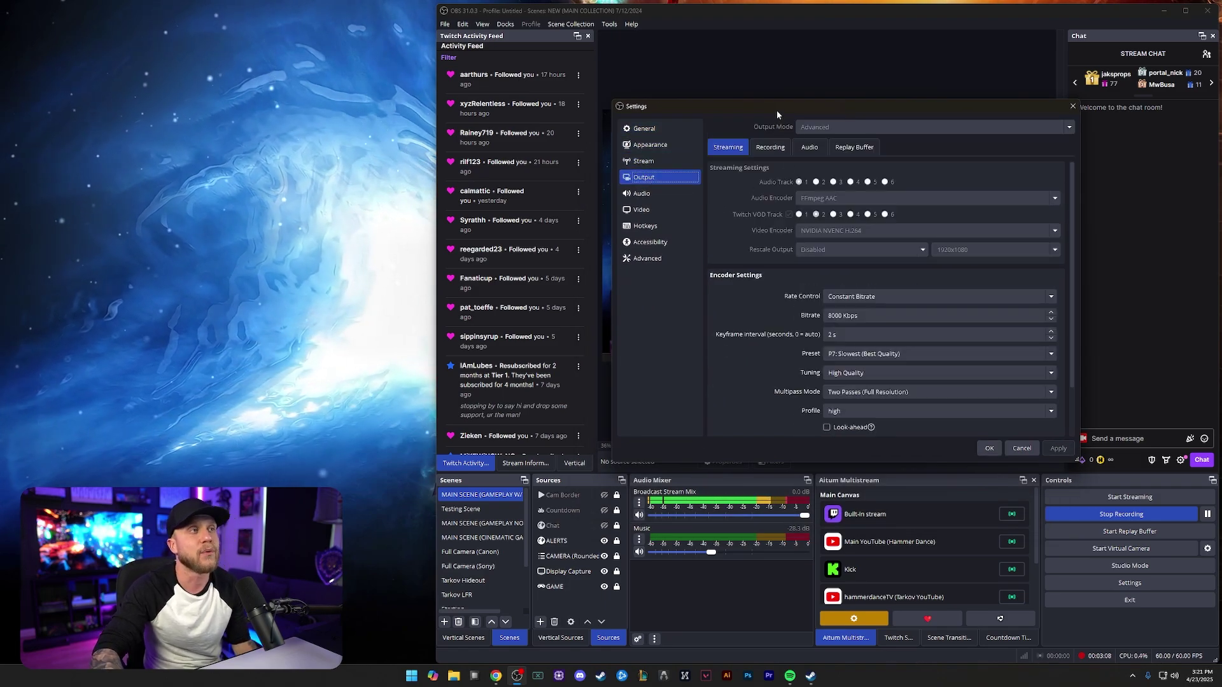
left_click_drag(777, 111, 763, 86)
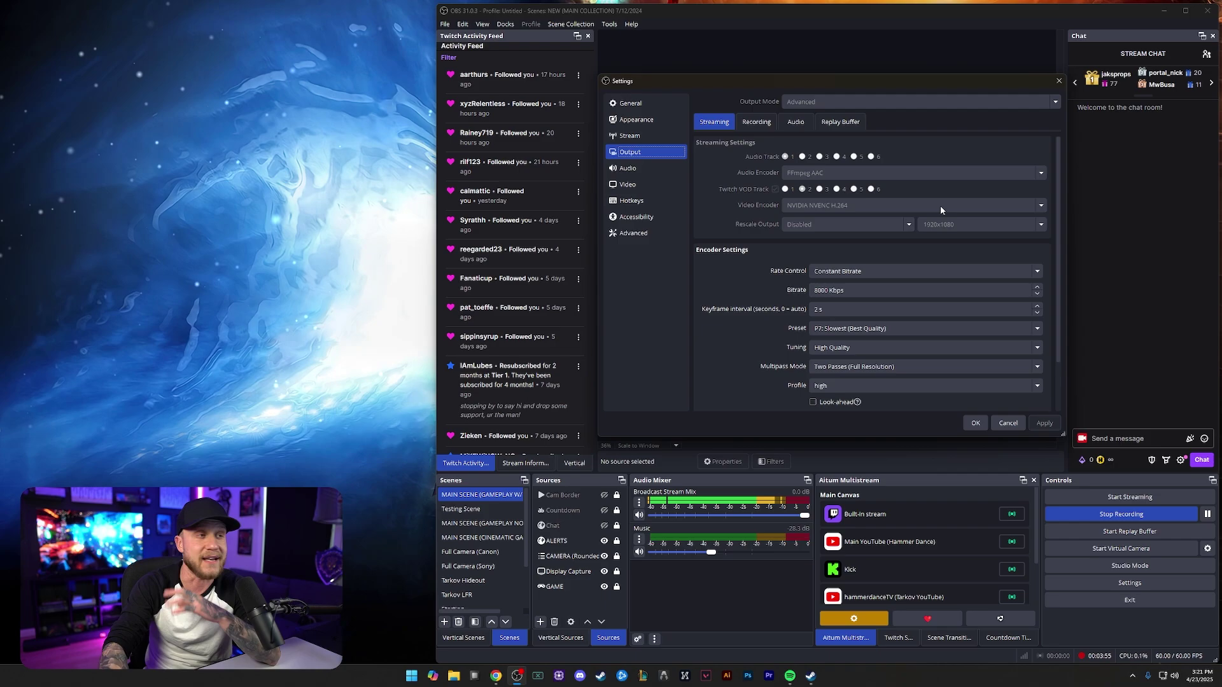
Keep Constant Bitrate rate control and change the streaming bitrate from 8000 to 3000 Kbps
scroll(722, 252, "down", 2)
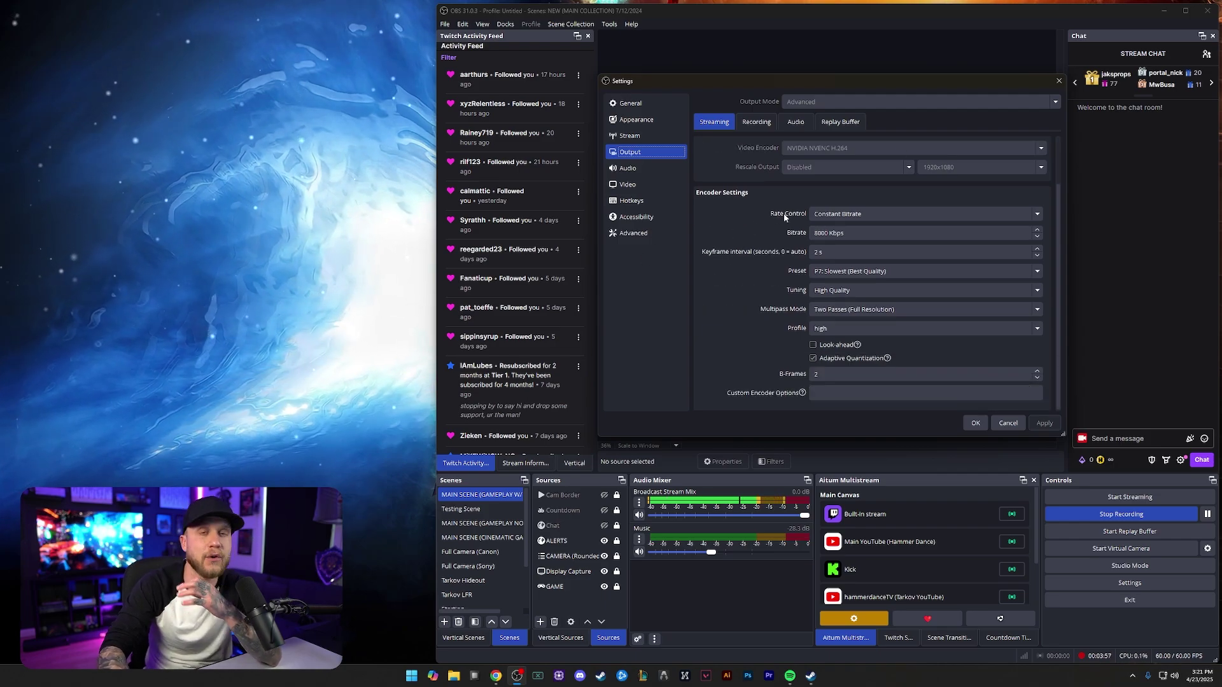
left_click(909, 214)
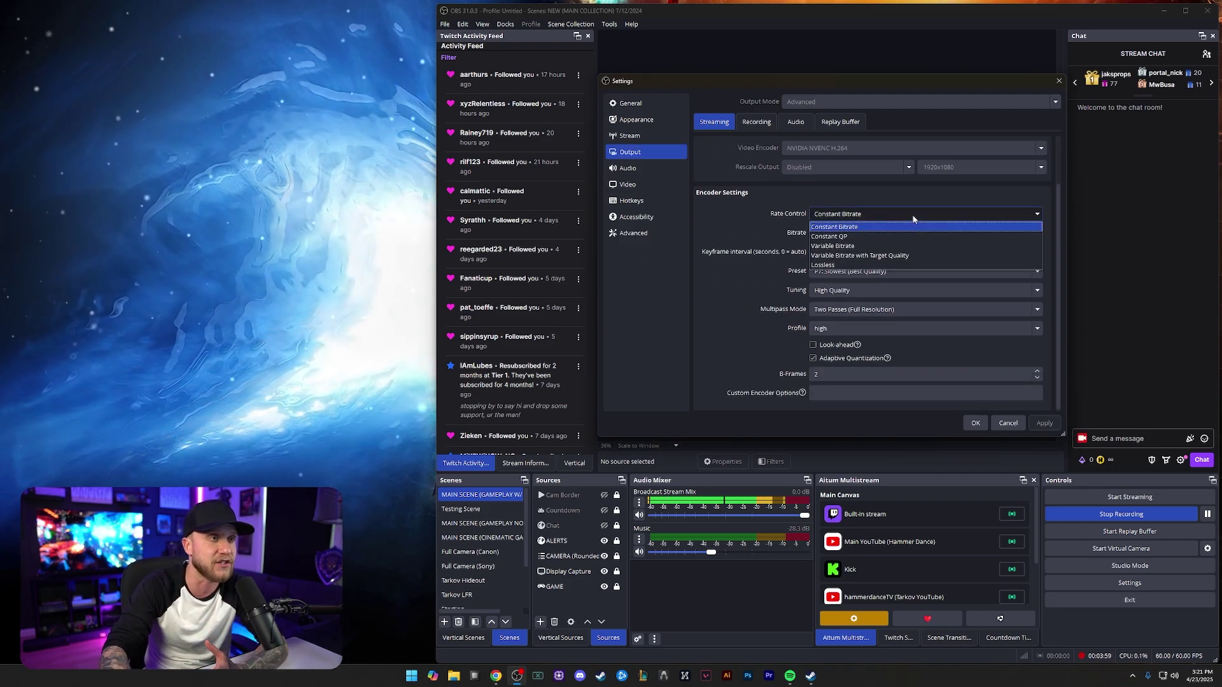
left_click(873, 228)
double_click(828, 233)
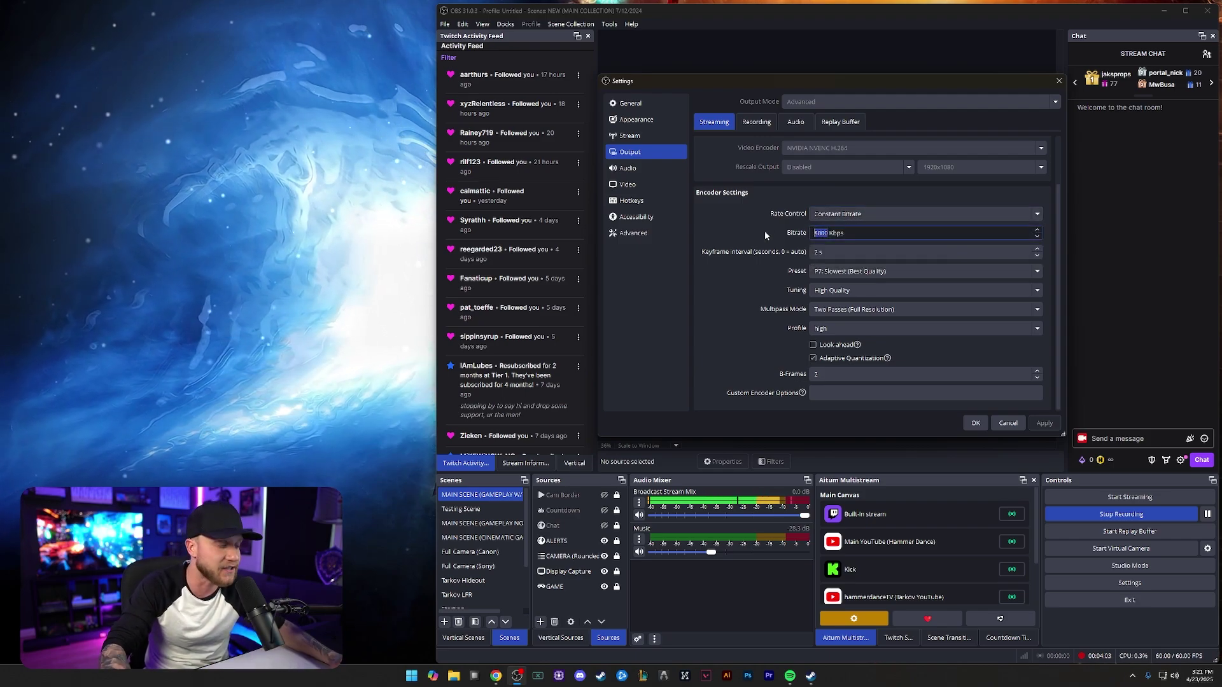
type("2500")
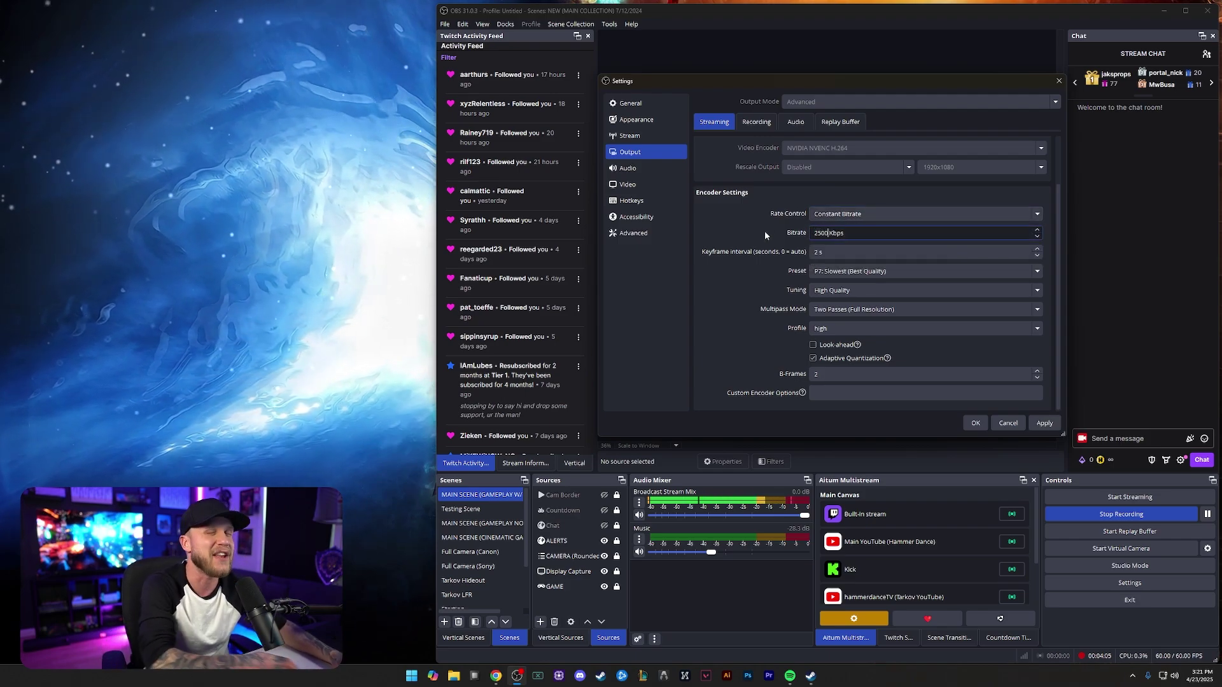
key("BackSpace")
key("BackSpace")
key("BackSpace")
key("BackSpace")
type("3000")
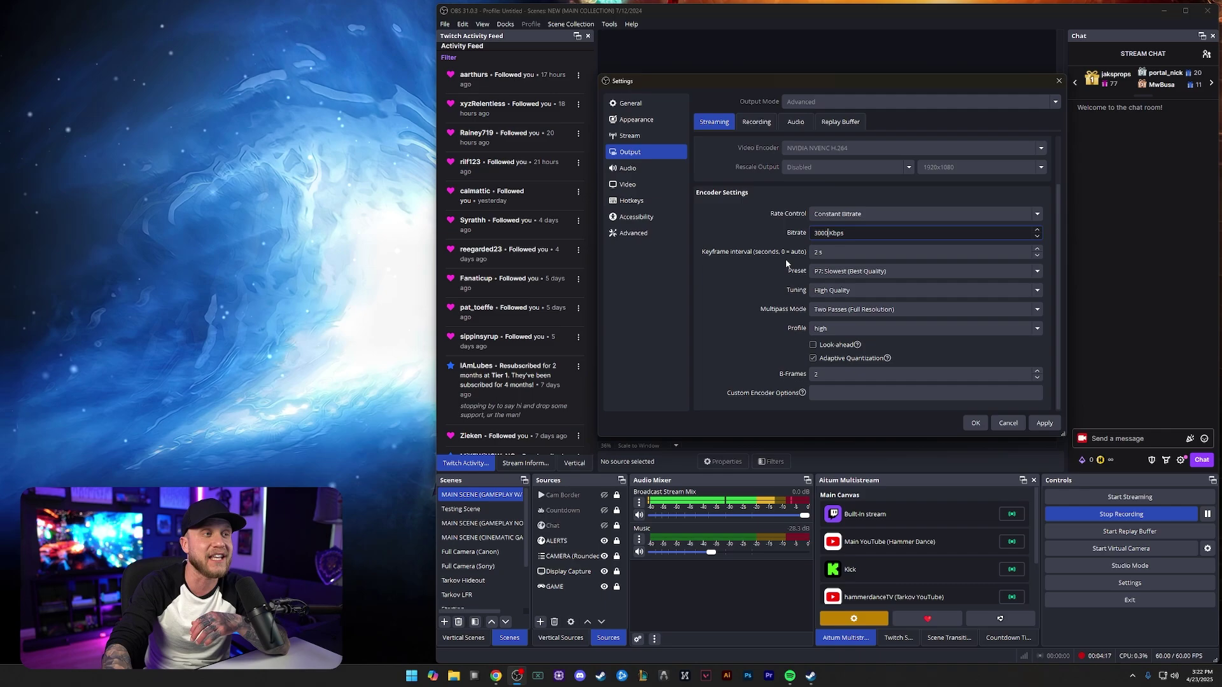
Switch the streaming encoder preset to P4: Medium, keeping High Quality tuning
left_click(815, 254)
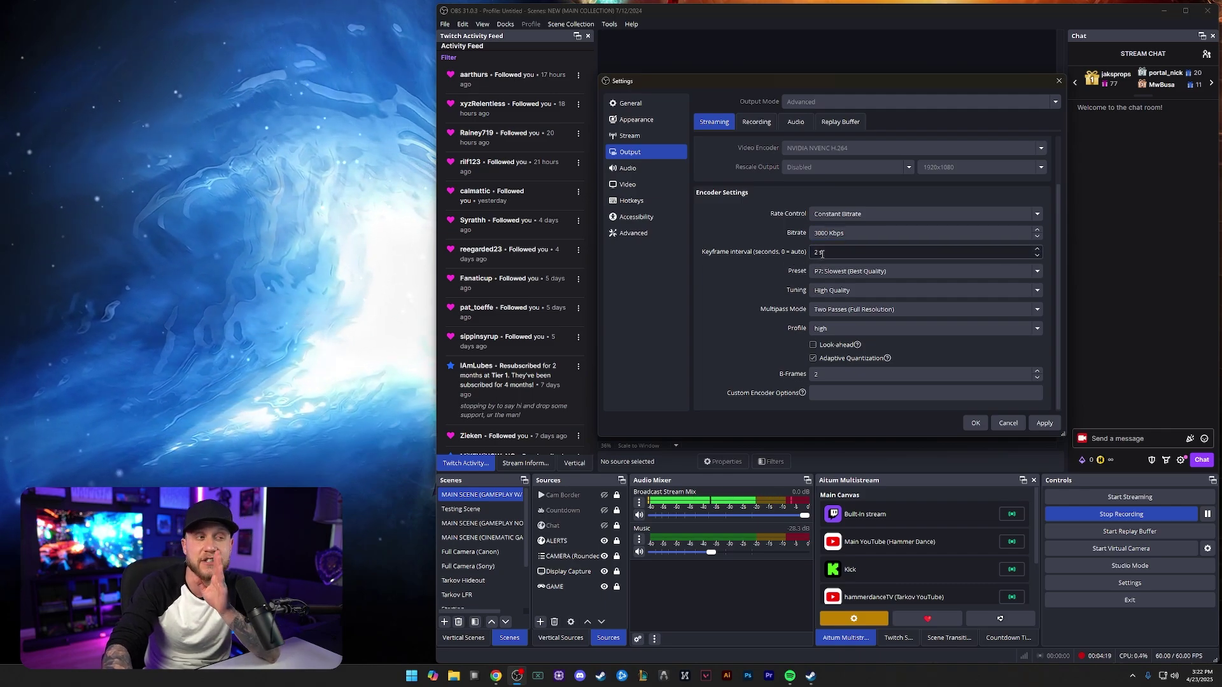
left_click(887, 273)
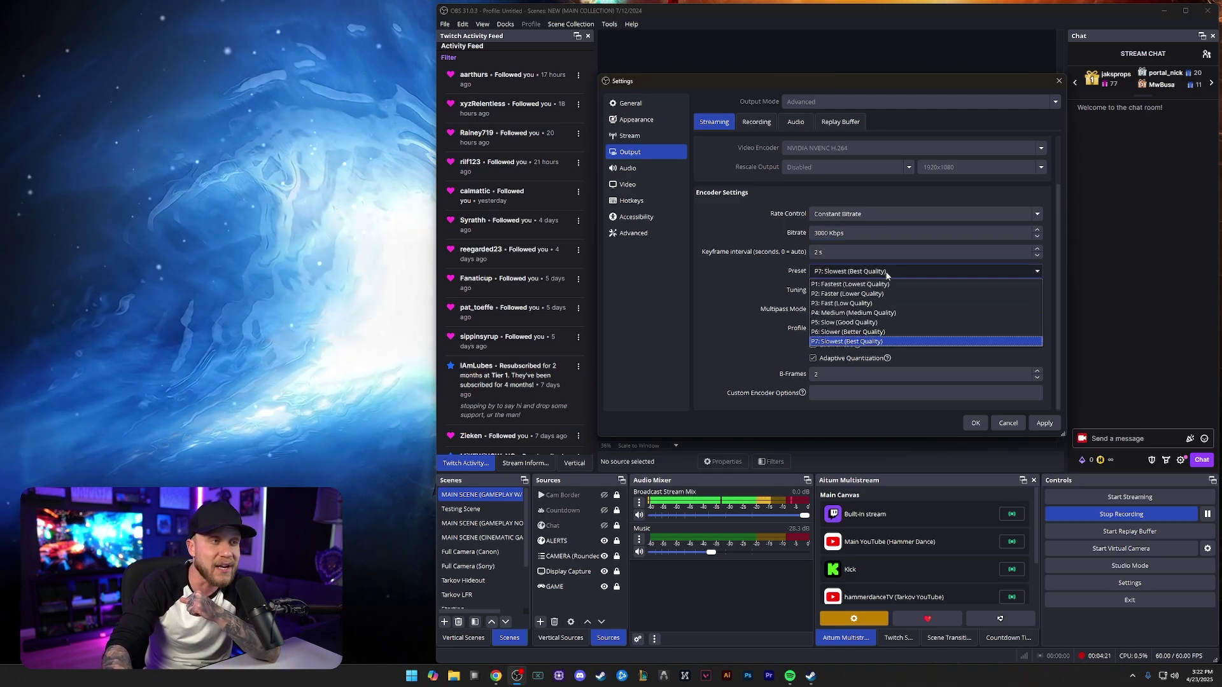
left_click(915, 315)
left_click(838, 291)
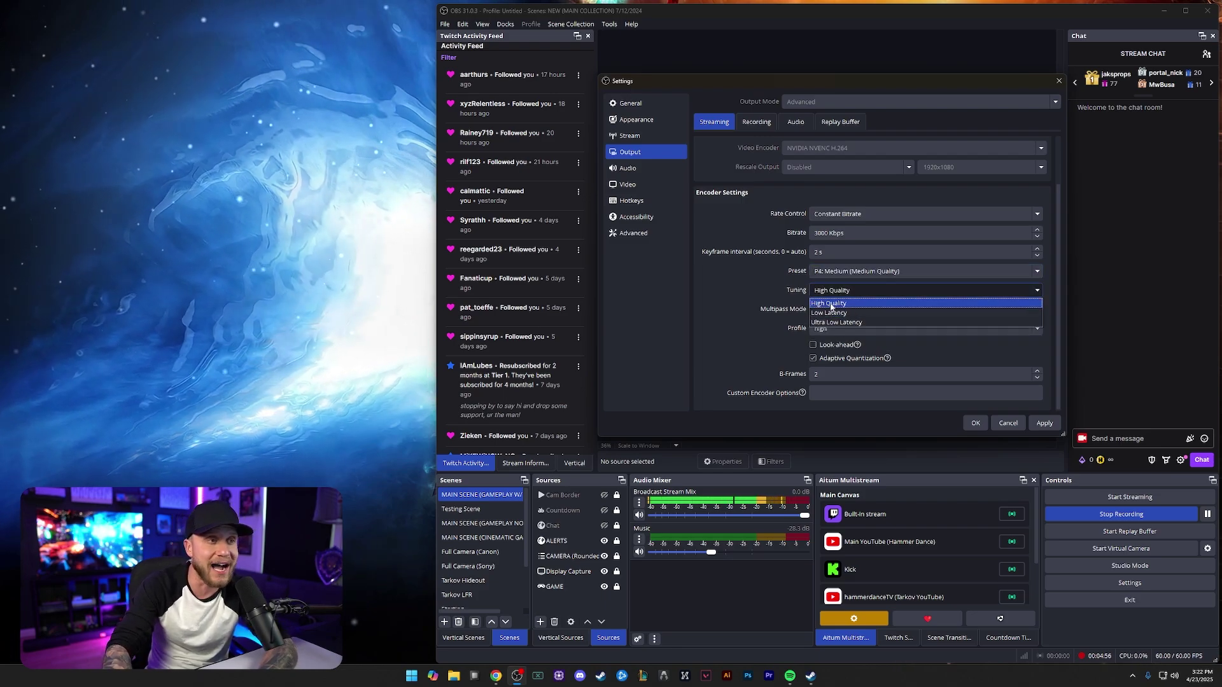
left_click(772, 294)
Set streaming multipass to Two Passes (Quarter Resolution) and the profile to main
left_click(846, 309)
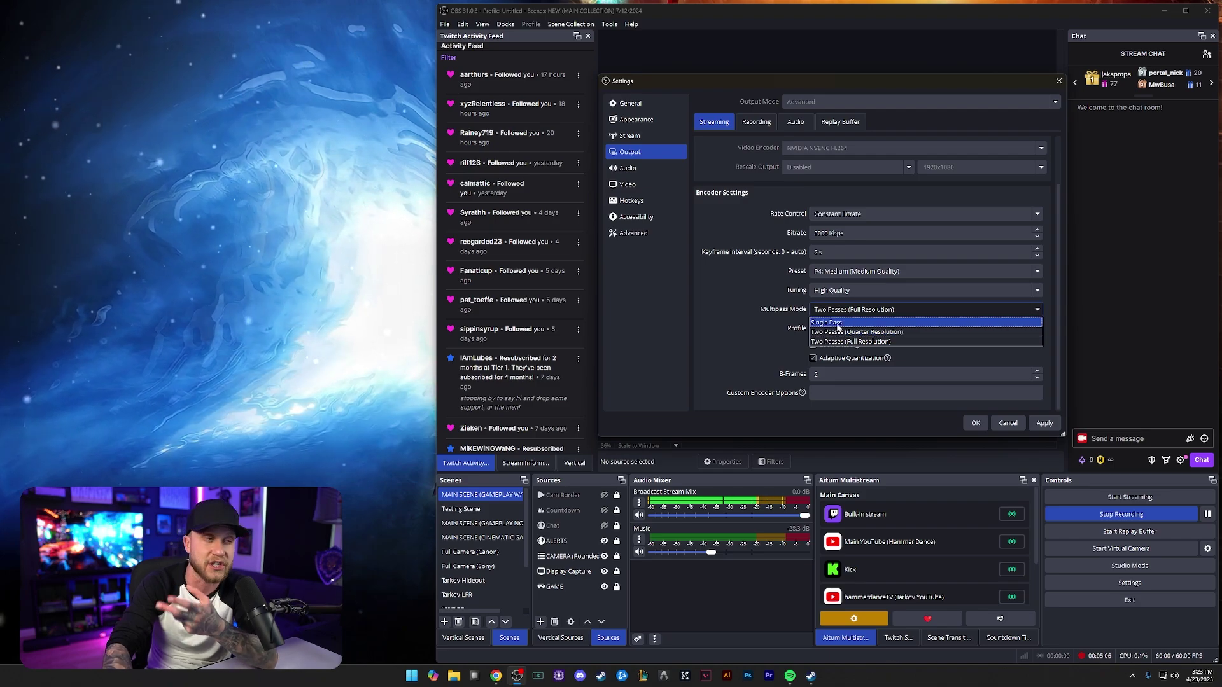
left_click(839, 332)
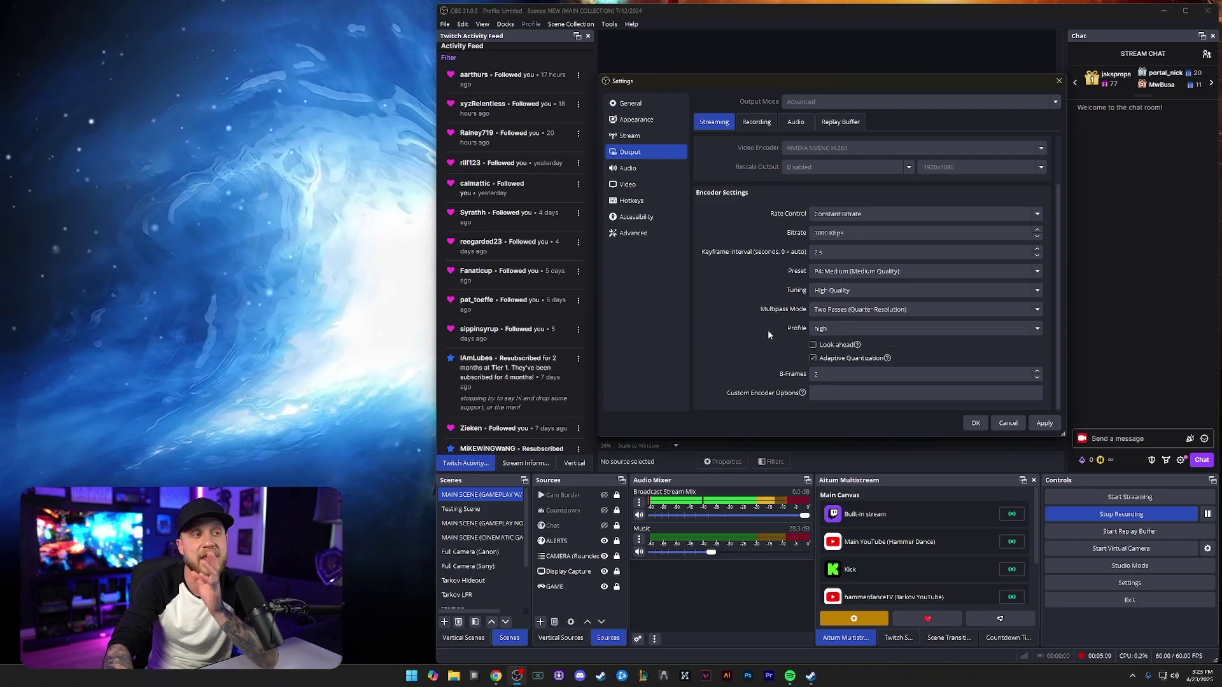
left_click(832, 329)
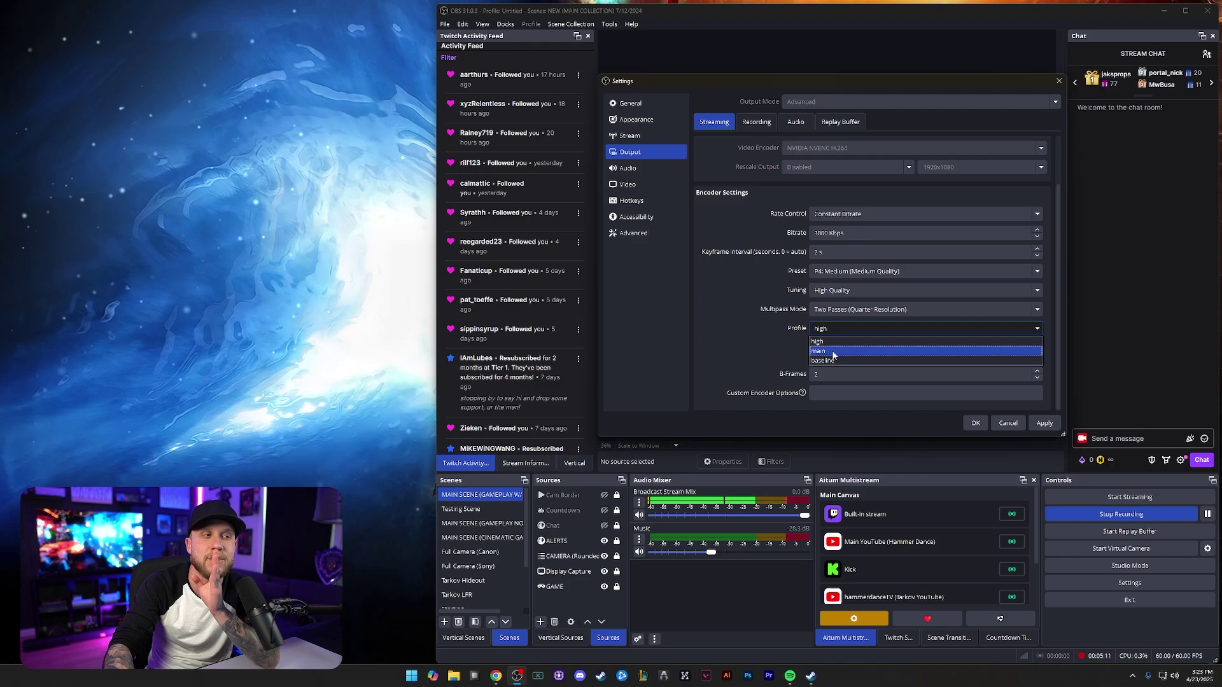
left_click(830, 351)
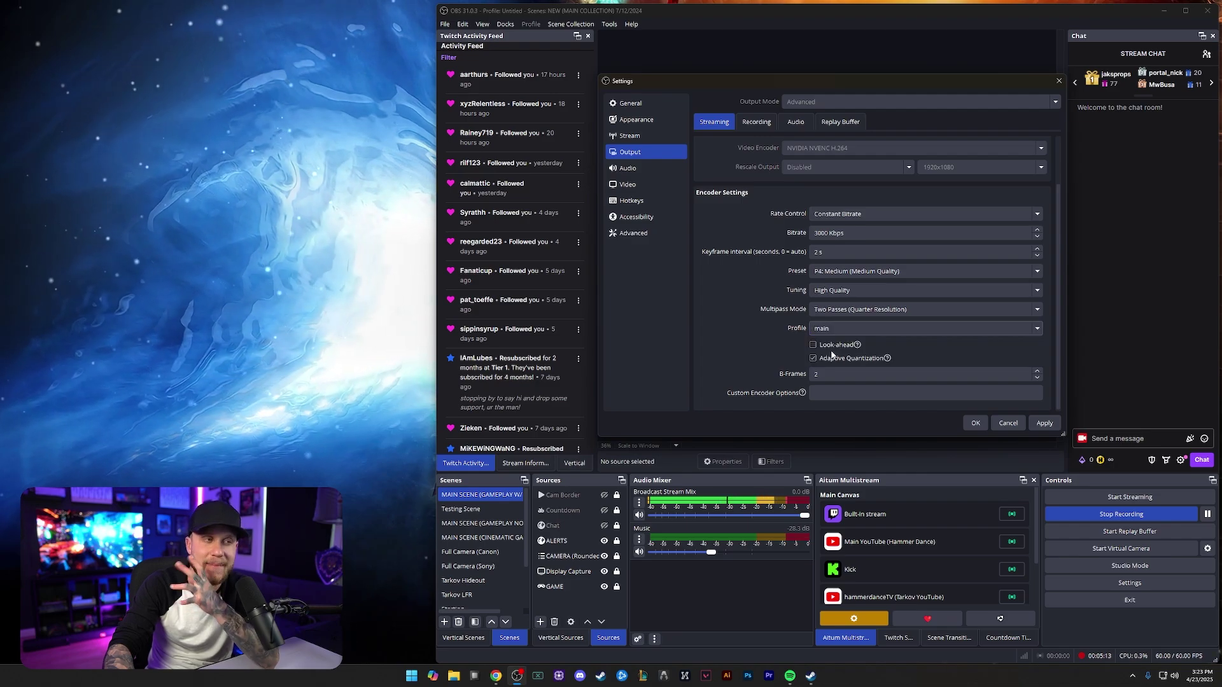
left_click(831, 329)
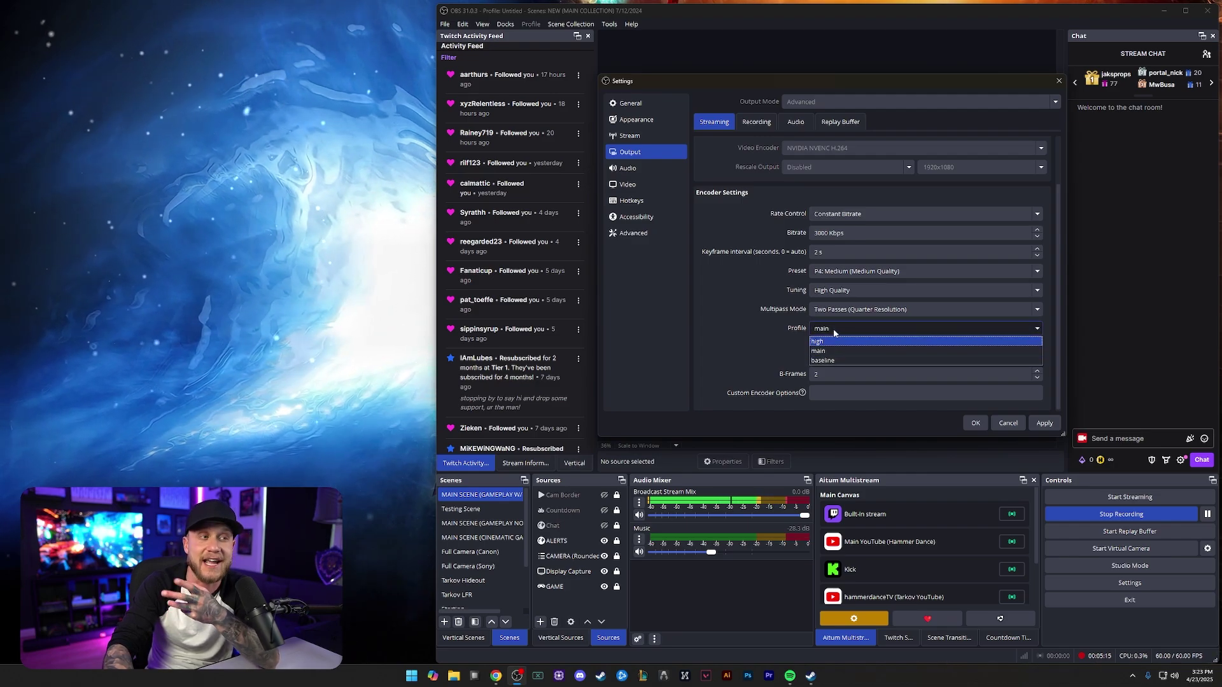
left_click(833, 329)
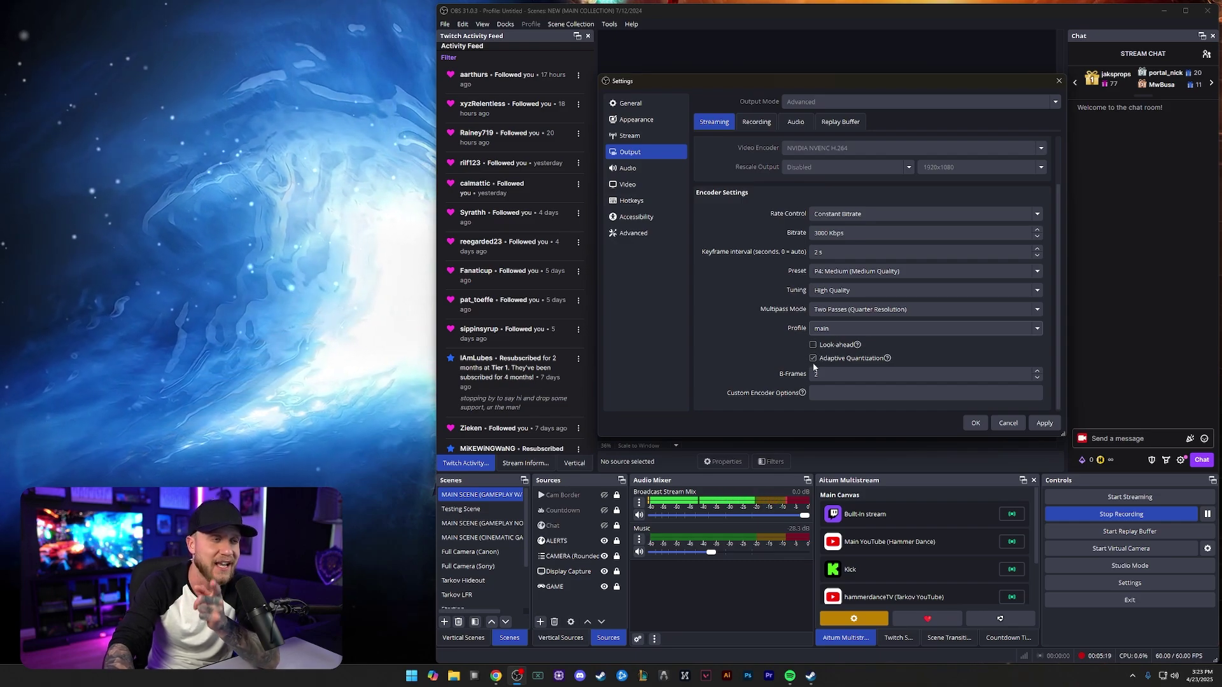
mouse_move(813, 366)
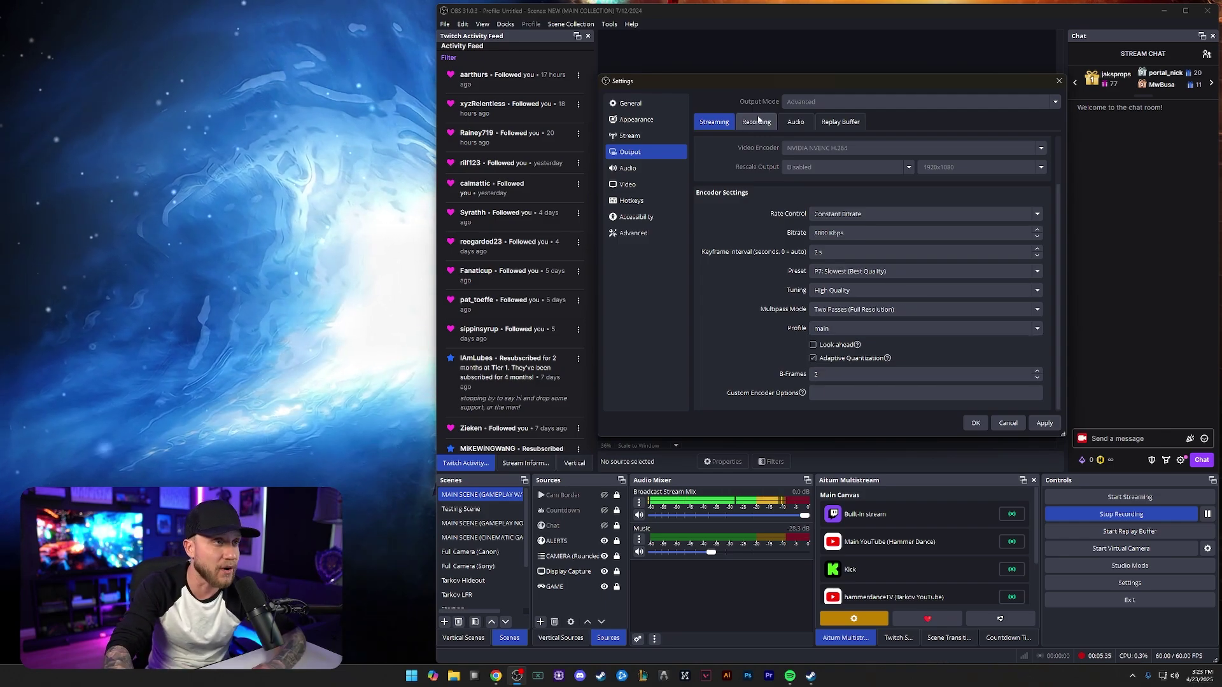
On the Recording output tab, adjust the encoder's Constant QP value
left_click(757, 121)
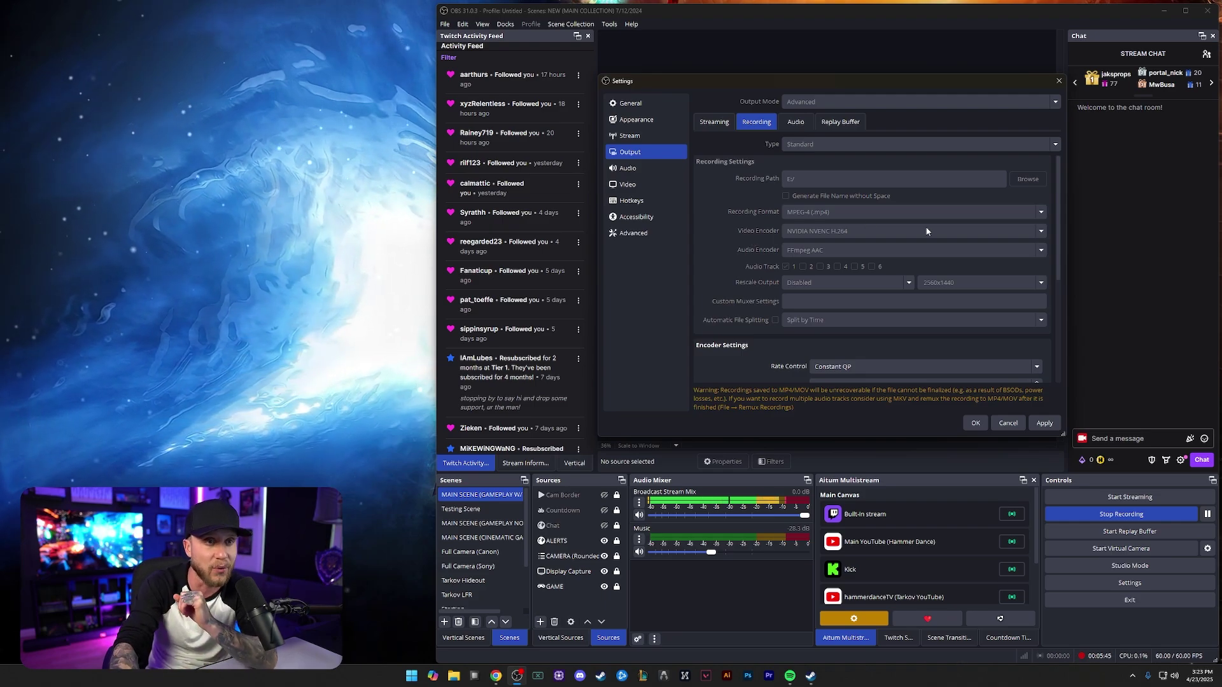
left_click_drag(1059, 254, 1051, 310)
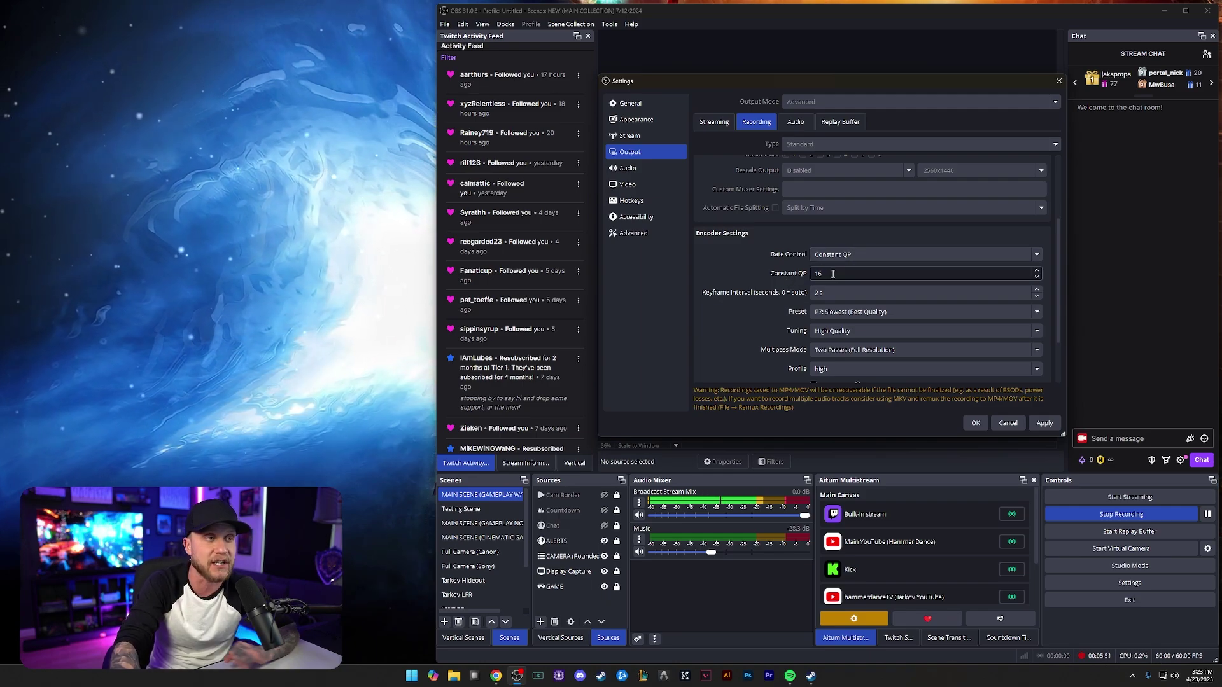
left_click(1037, 271)
left_click(1036, 271)
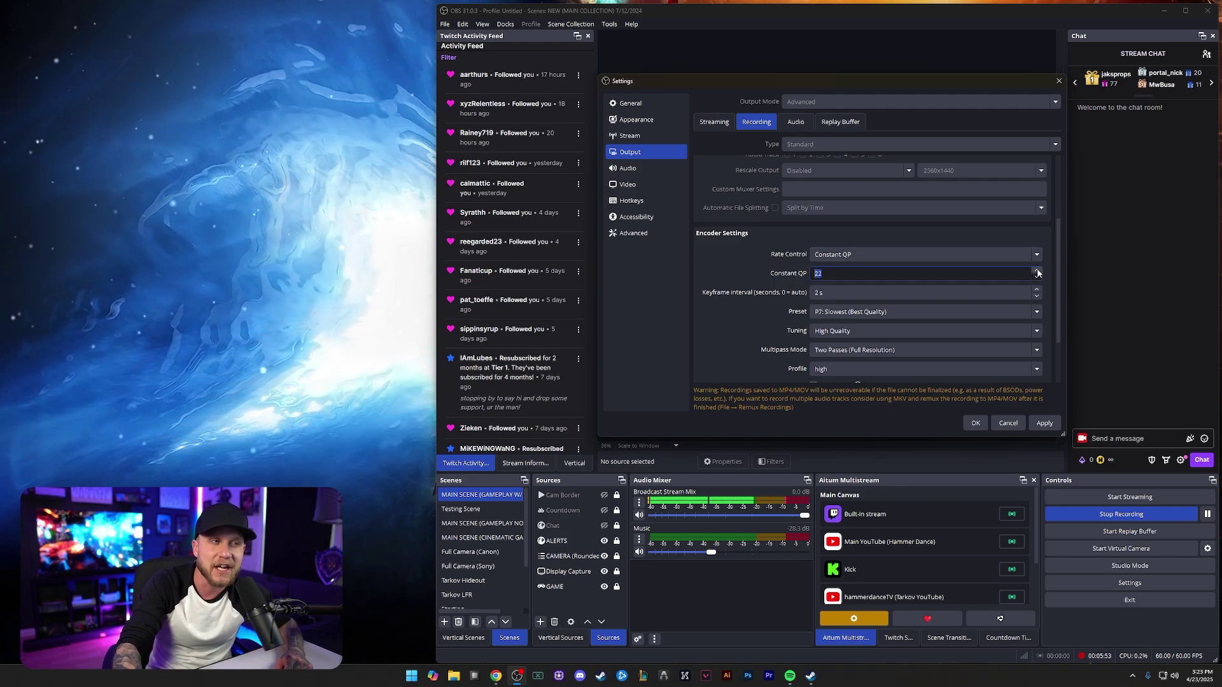
left_click(1037, 270)
left_click(1037, 271)
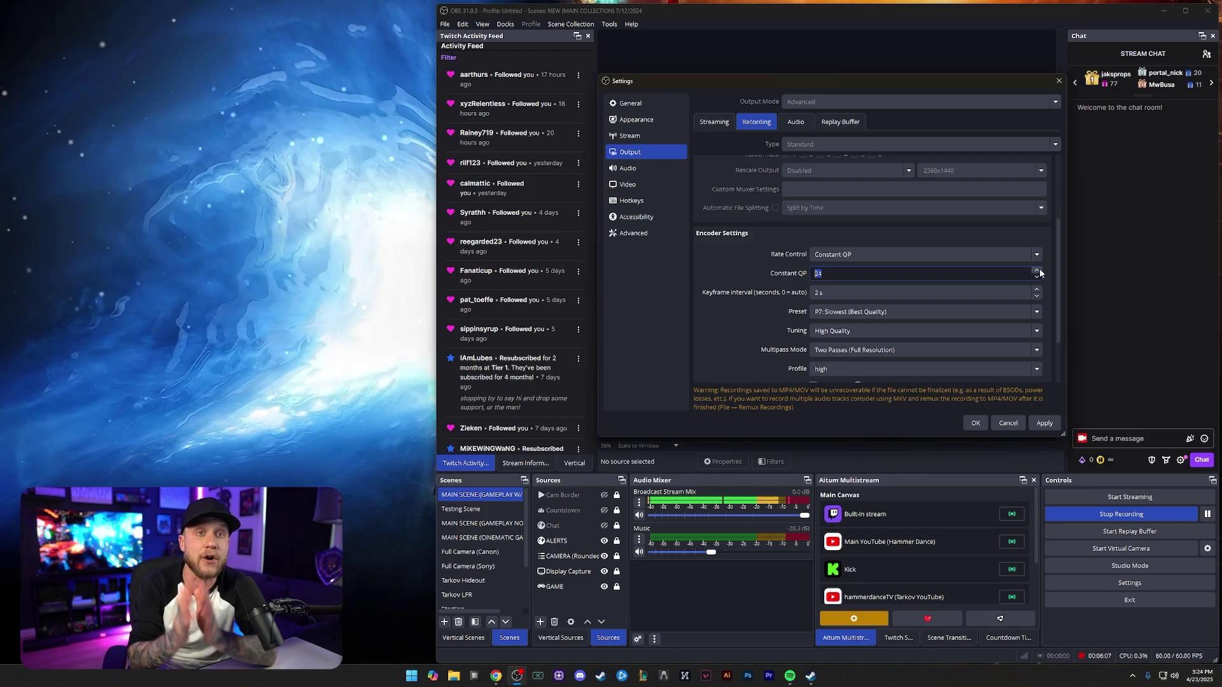
left_click(1036, 279)
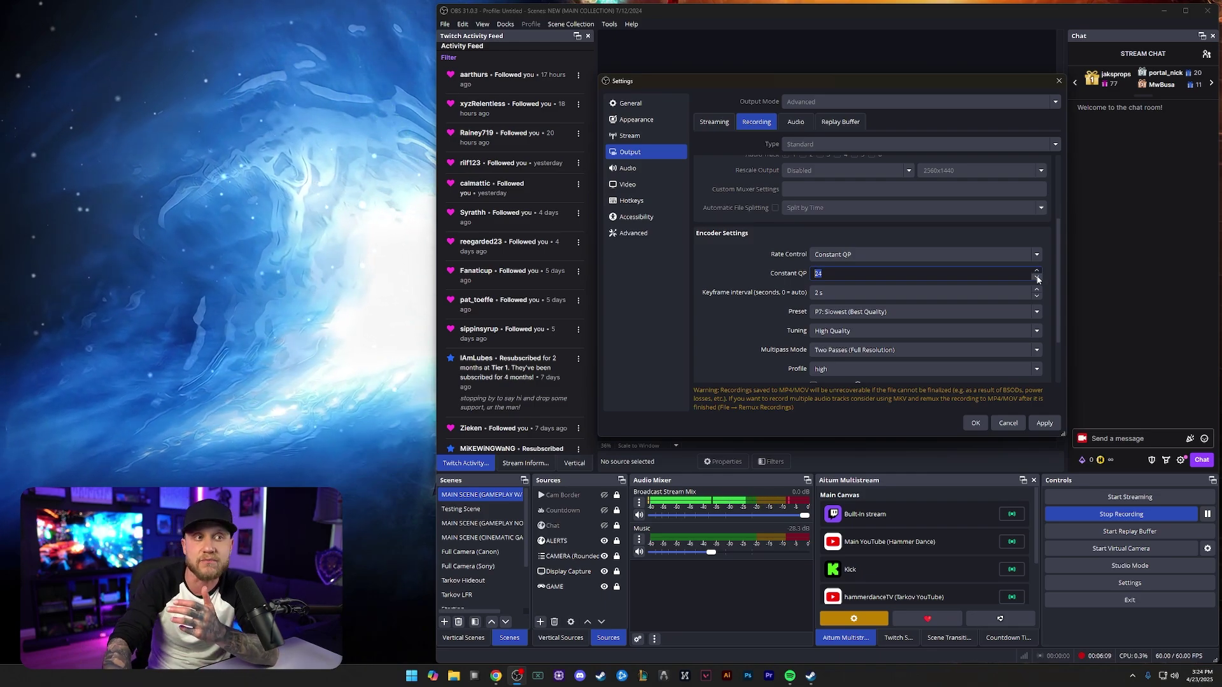
left_click(1037, 279)
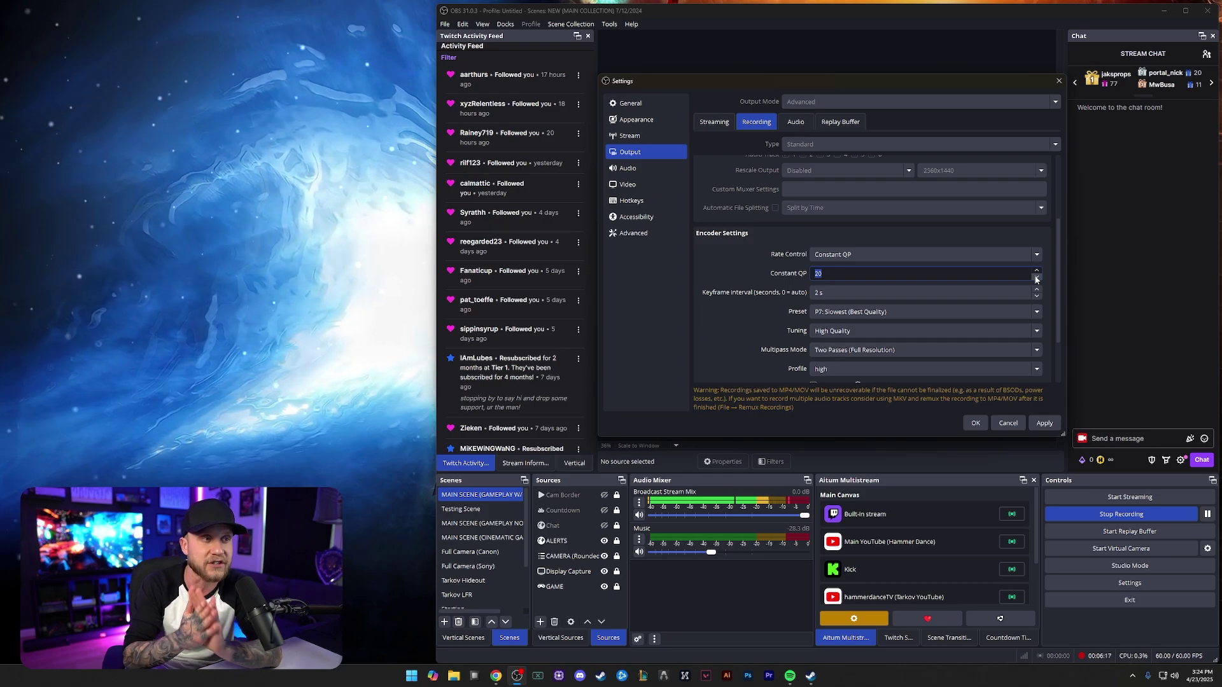
Set the recording encoder to P4 Medium, High Quality tuning, two-pass quarter-resolution multipass, main profile
scroll(769, 269, "down", 1)
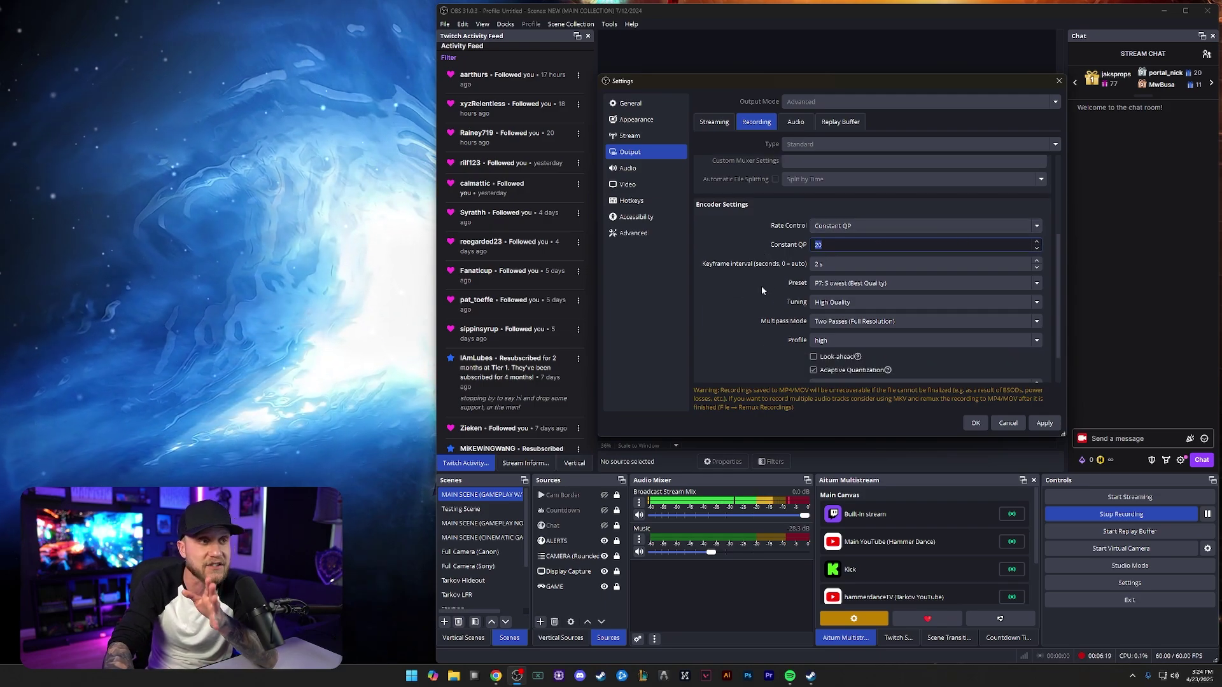
left_click(820, 283)
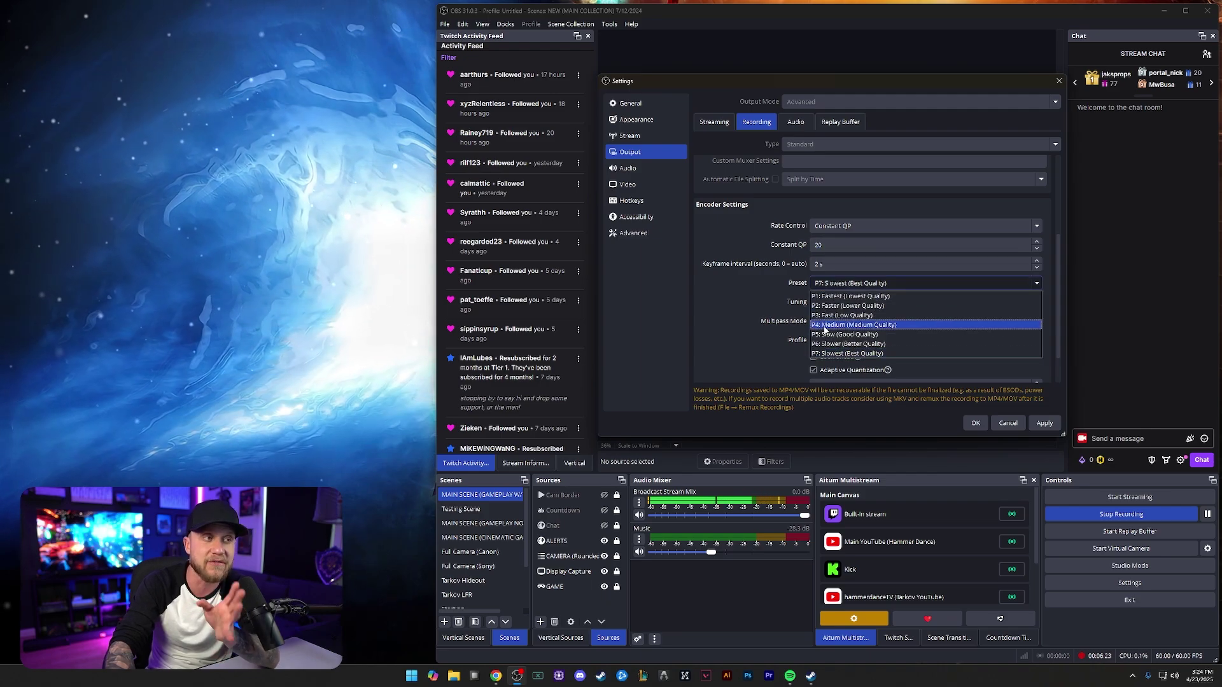
left_click(823, 326)
left_click(829, 303)
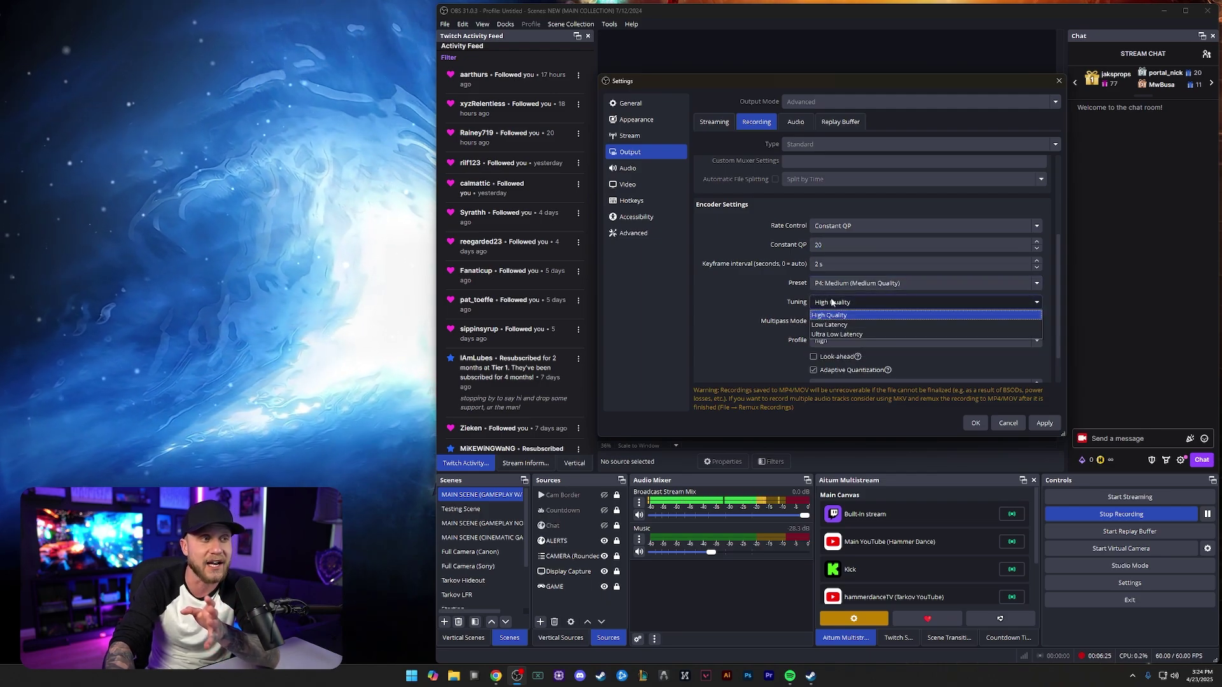
left_click(829, 314)
left_click(835, 321)
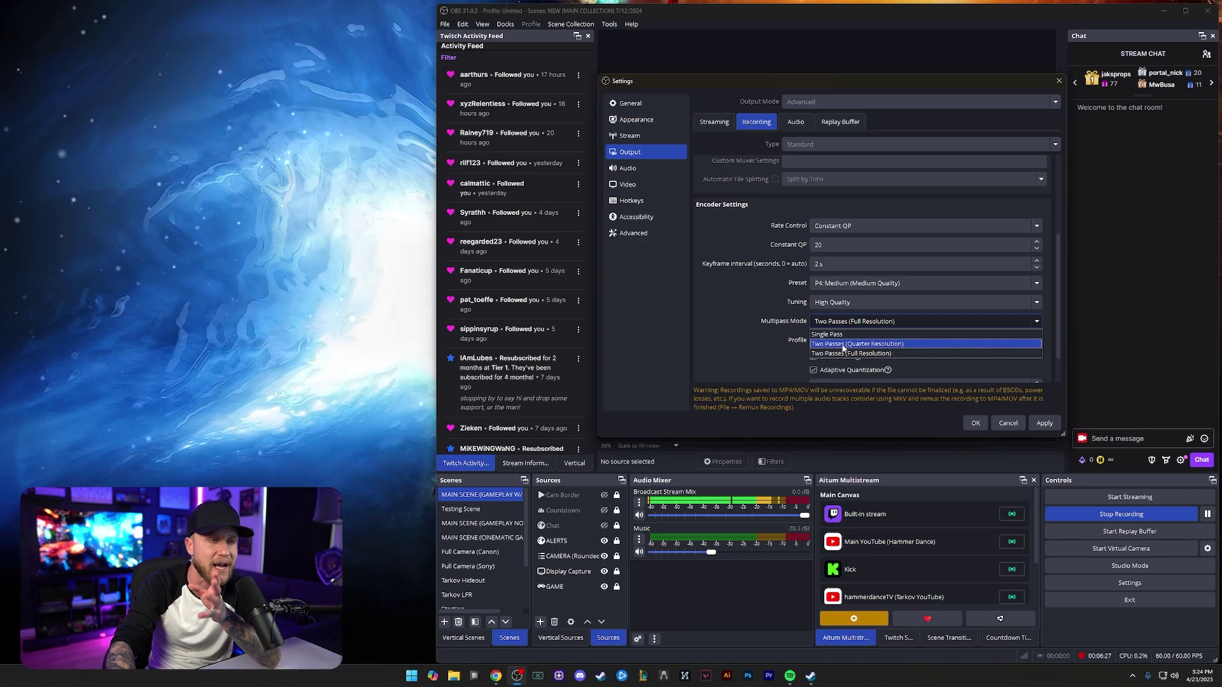
left_click(843, 344)
scroll(779, 332, "down", 1)
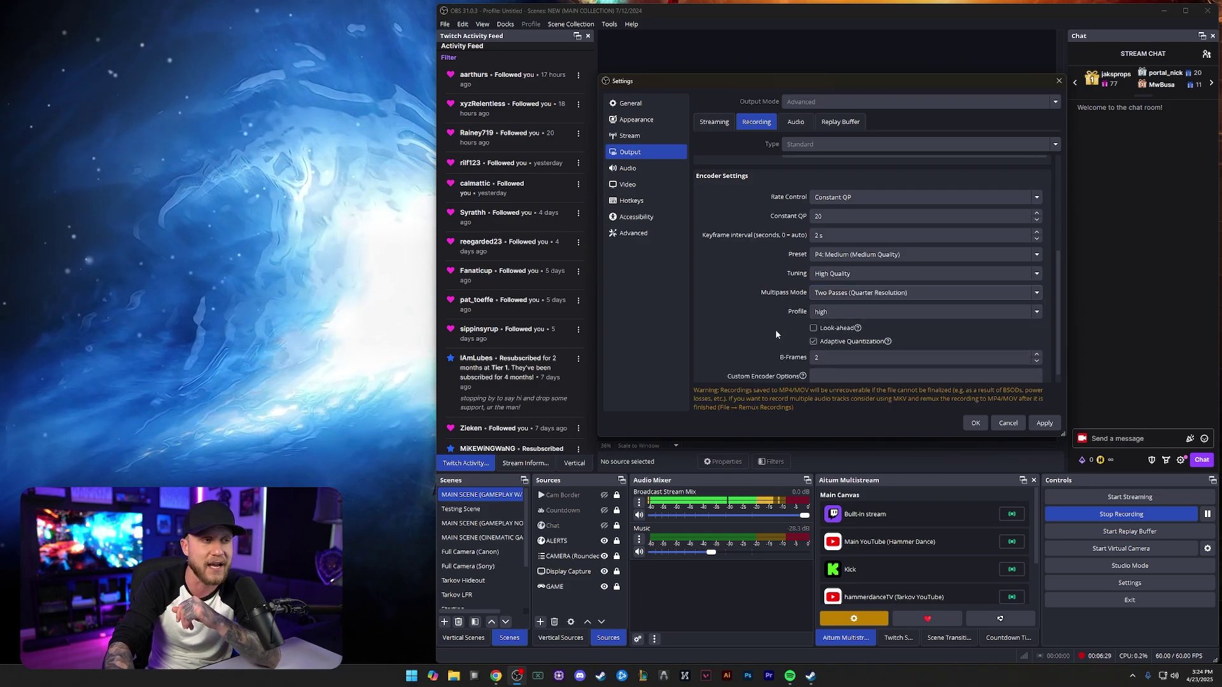
left_click(827, 311)
left_click(827, 323)
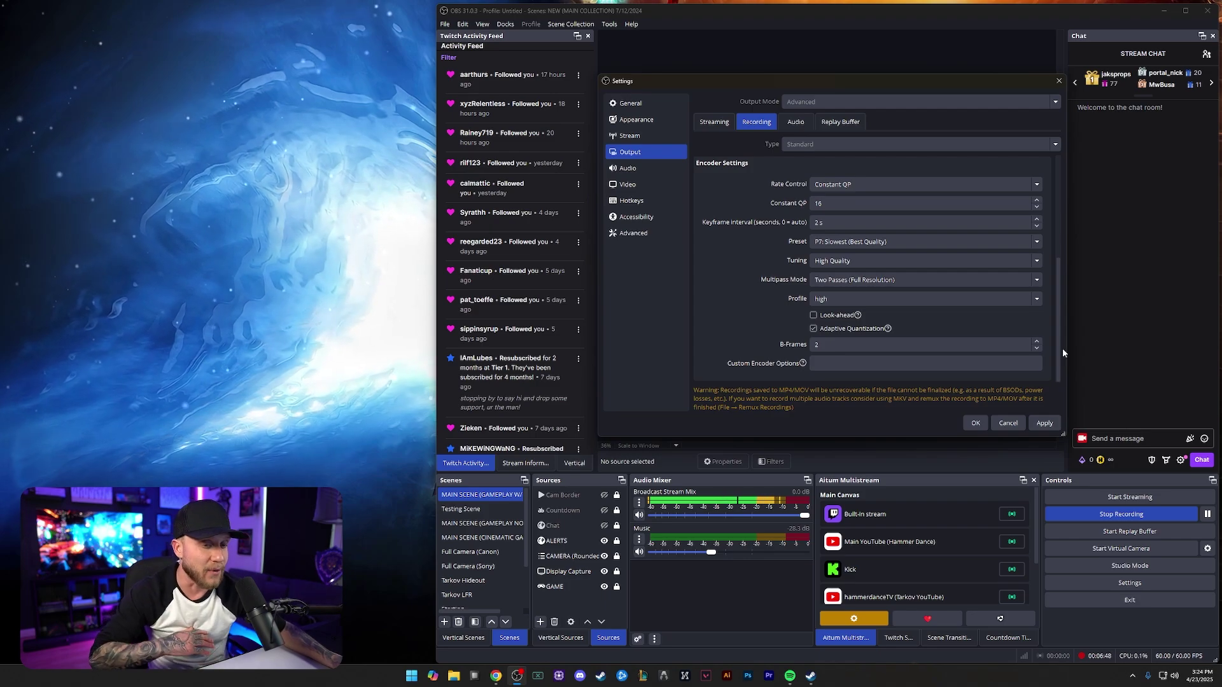
Switch to the Video page of the OBS settings
left_click(635, 184)
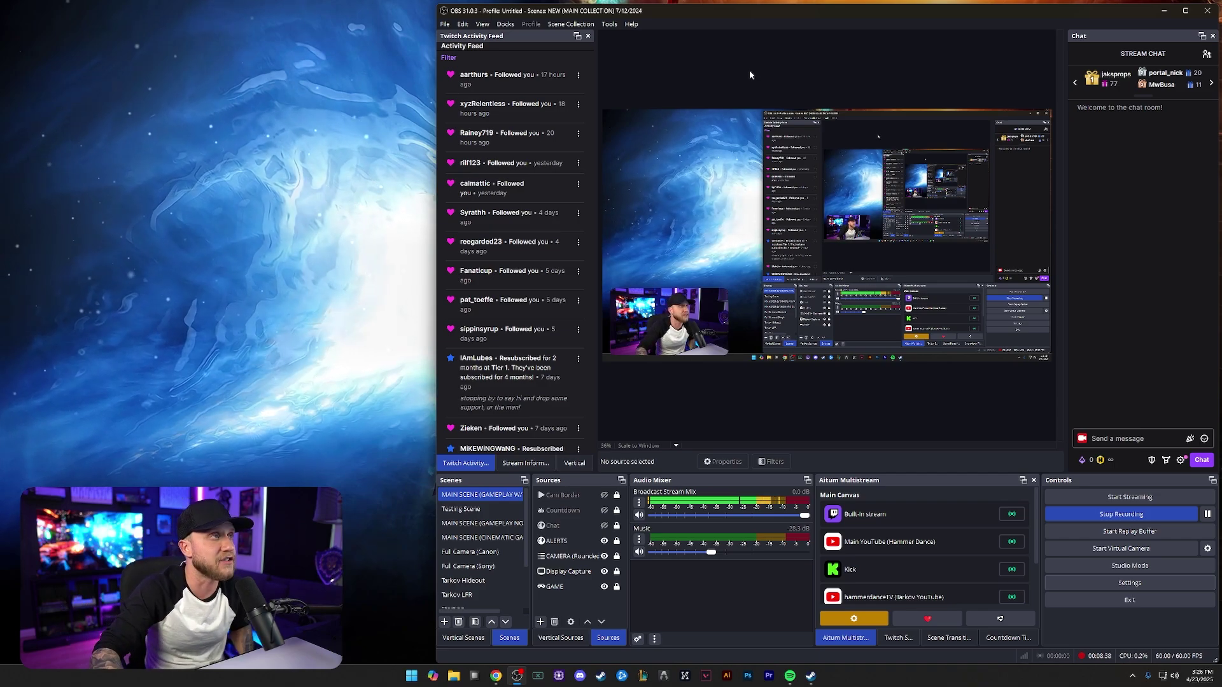
Open the Stats window from the View menu and move it higher over the preview
left_click(484, 24)
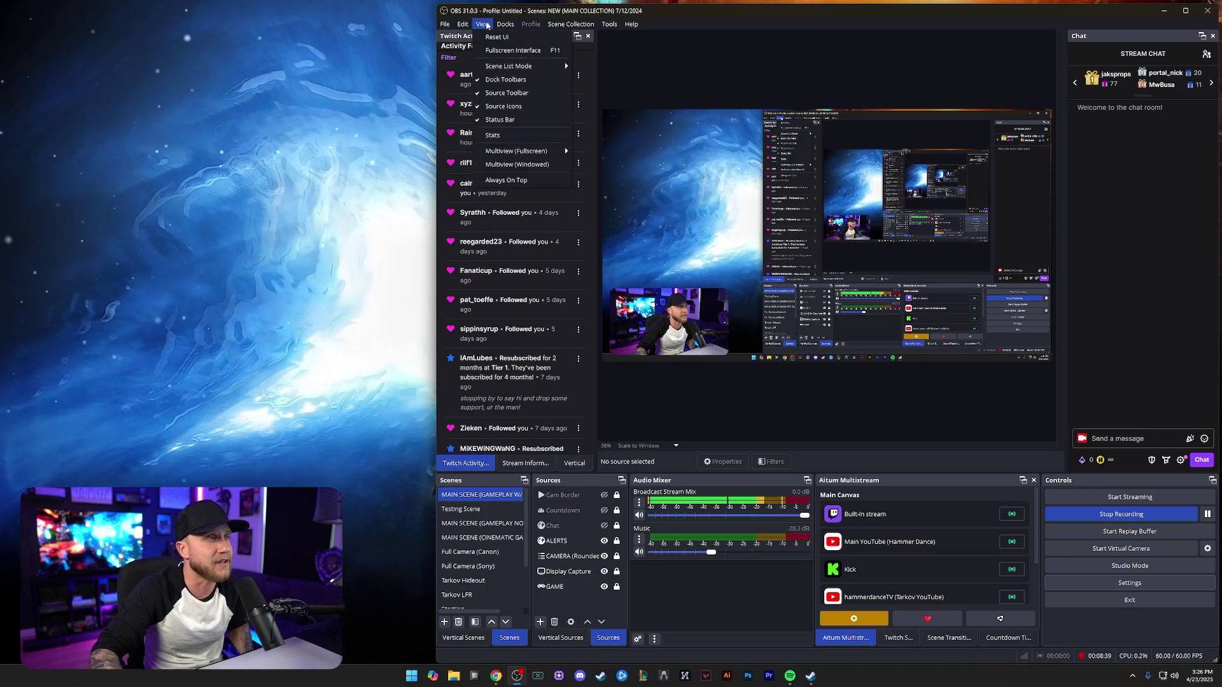
left_click(499, 135)
left_click_drag(727, 284, 789, 114)
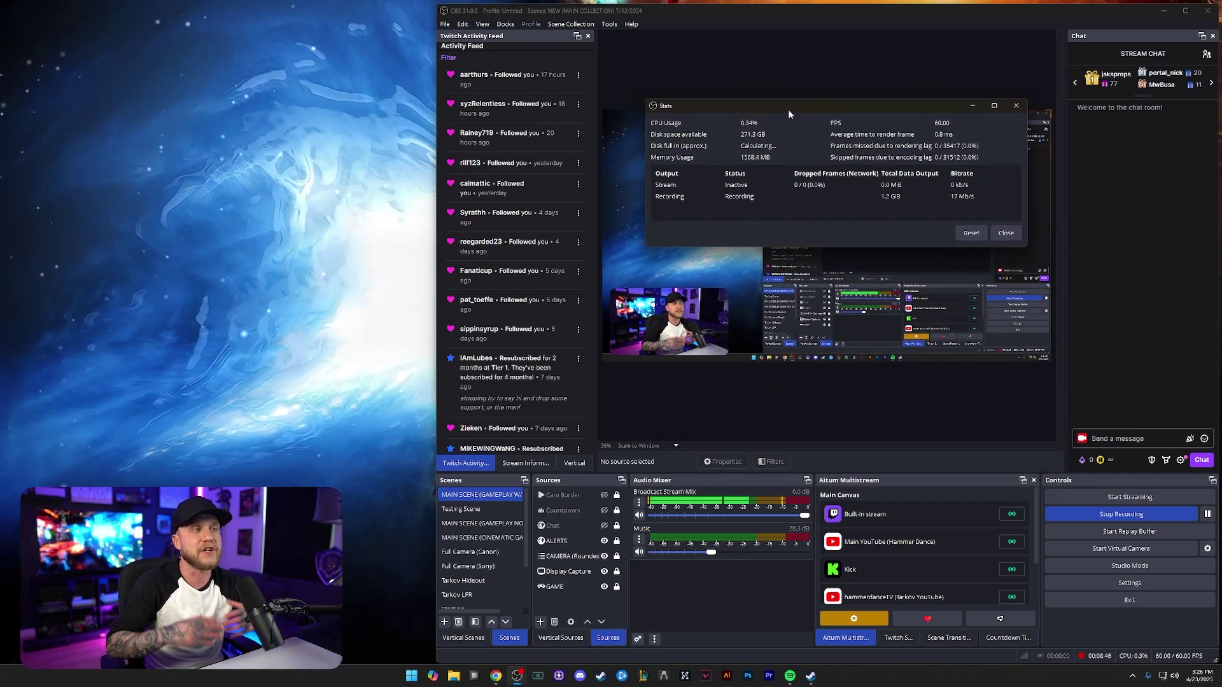